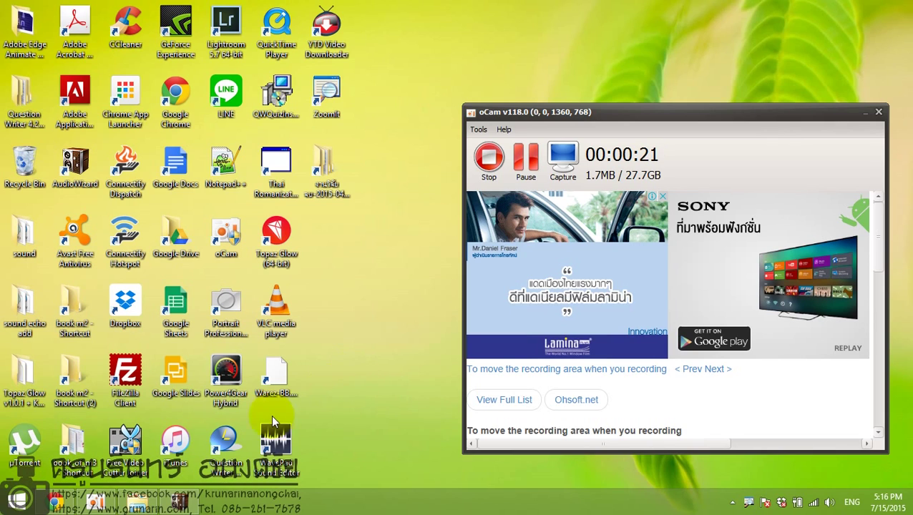
- Launch Google Chrome from the Windows taskbar
left_click(54, 504)
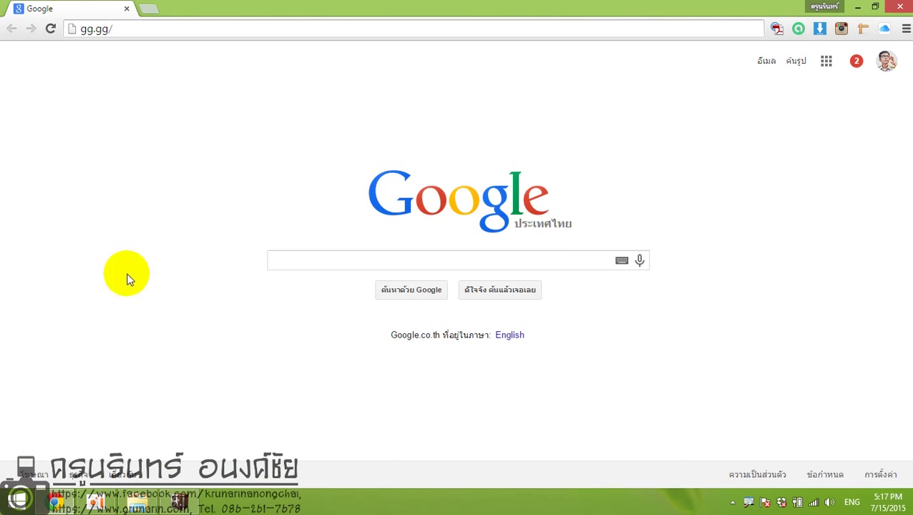
- Clear the old URL out of Chrome's address bar
left_click(136, 29)
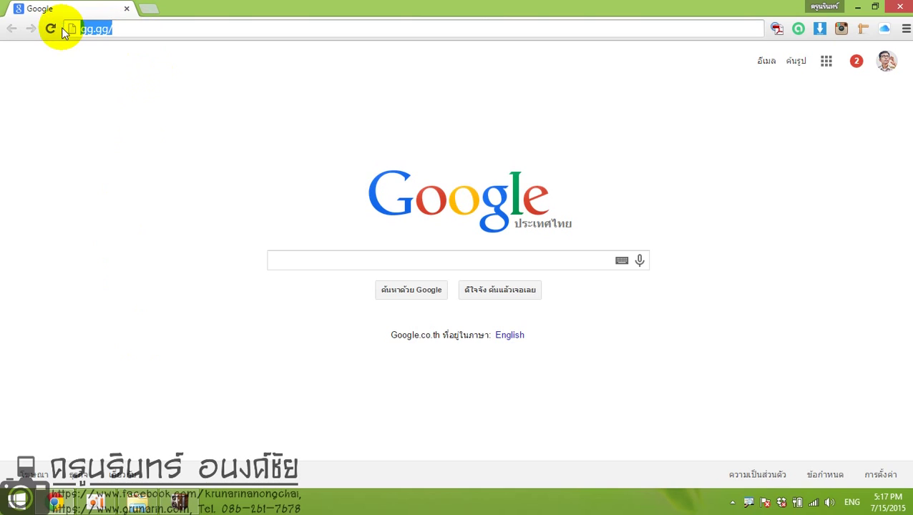
key("BackSpace")
type("g")
key("BackSpace")
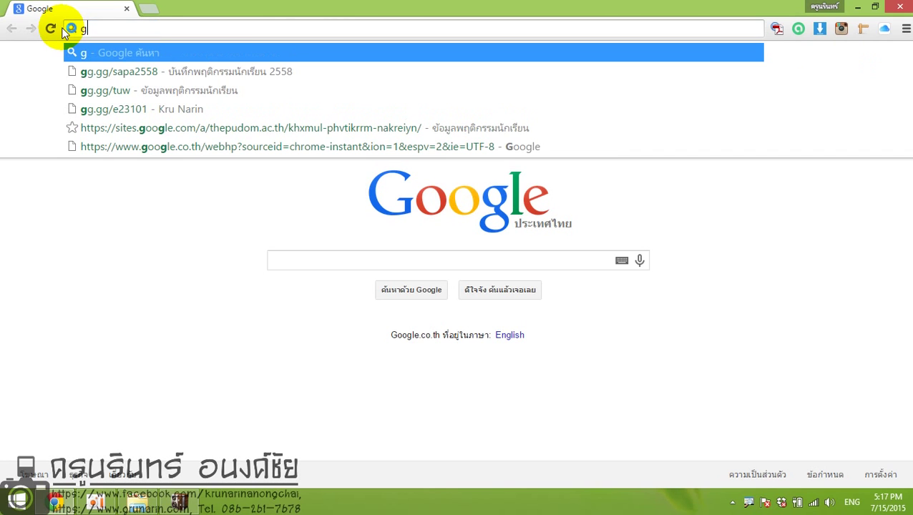
key("BackSpace")
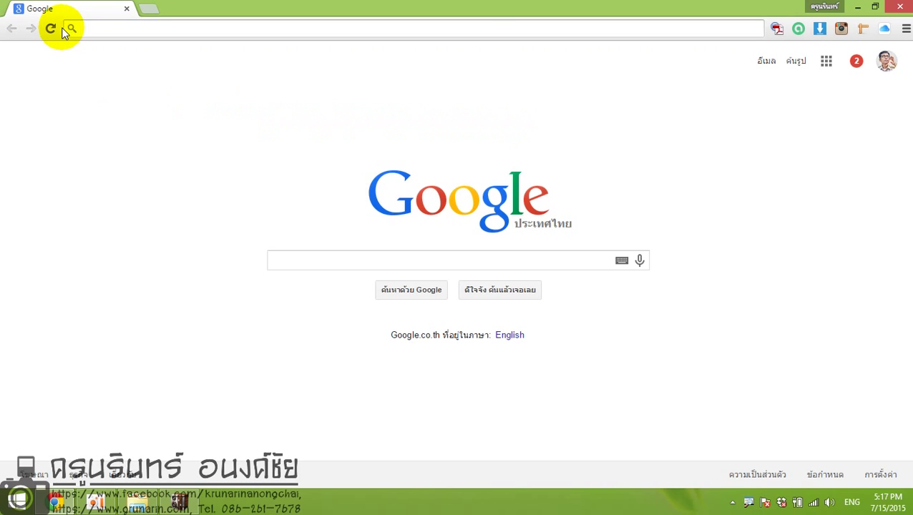
type("g")
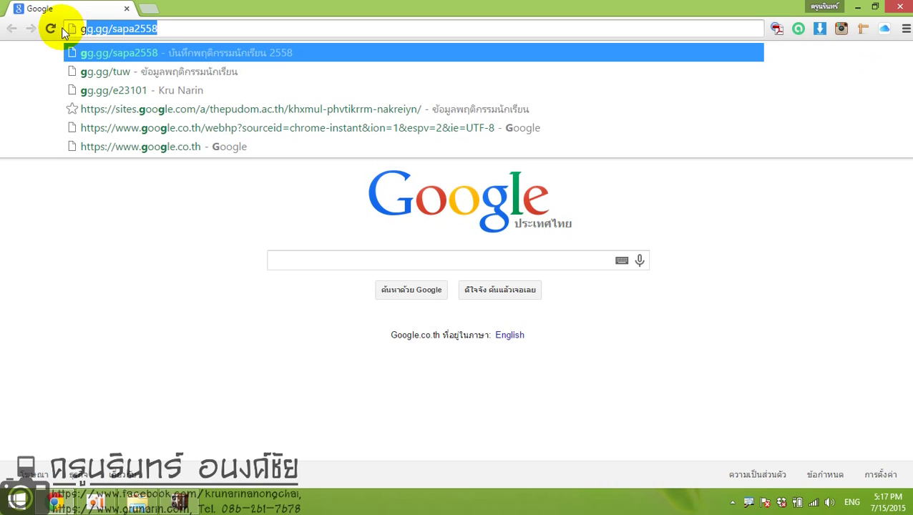
key("BackSpace")
key("BackSpace")
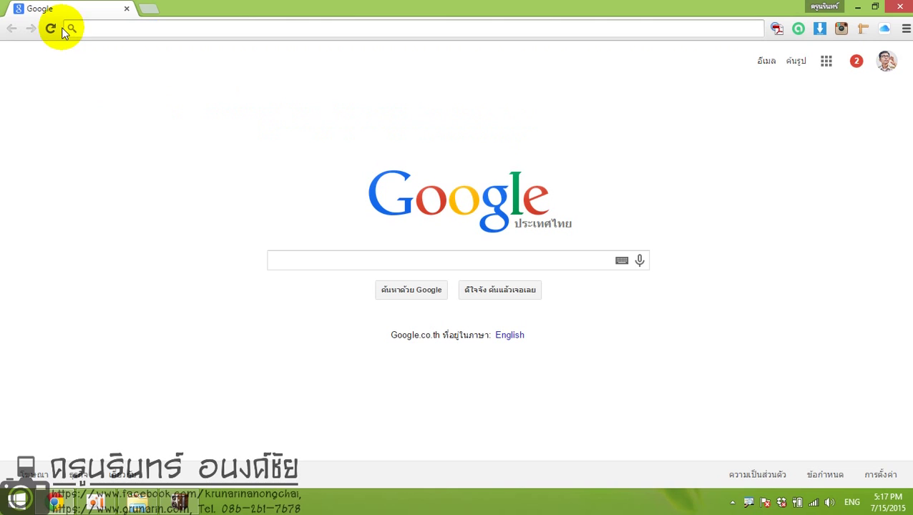
- Enter the short link gg.gg/sapa2558 and load the page
type("g")
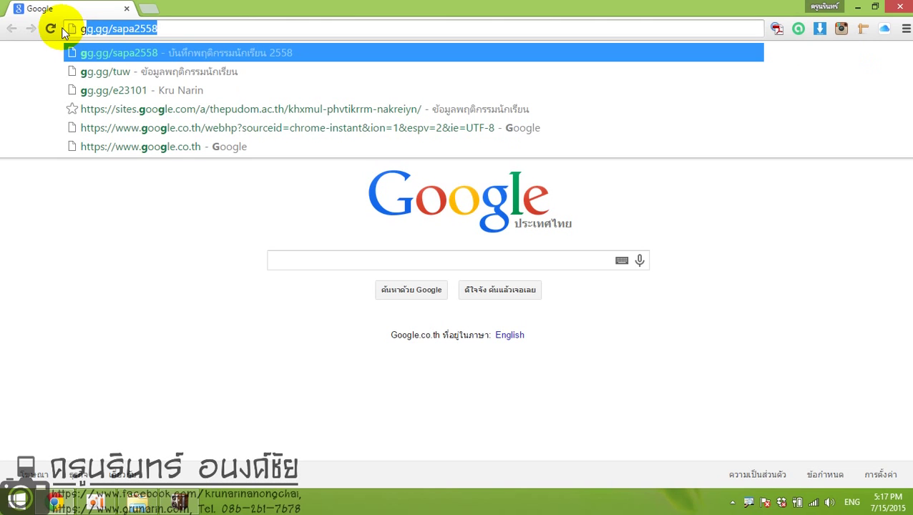
type("g.gg/s")
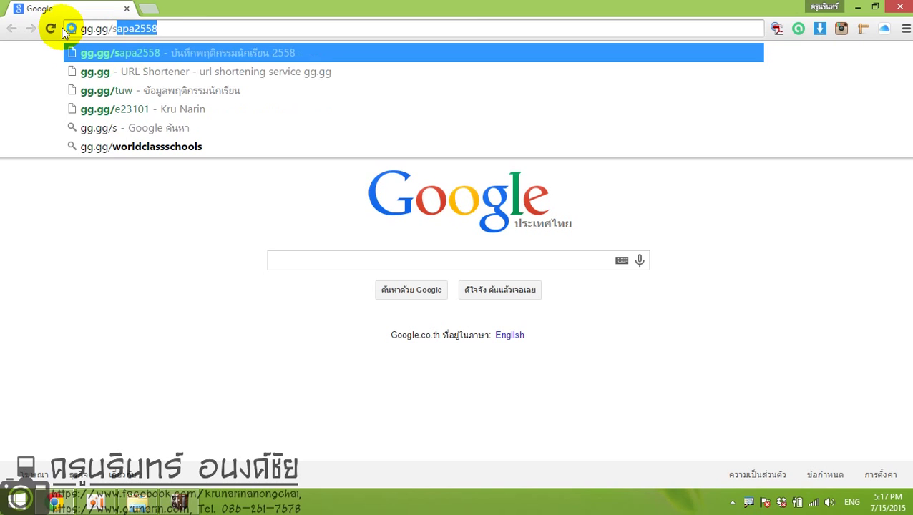
type("apa")
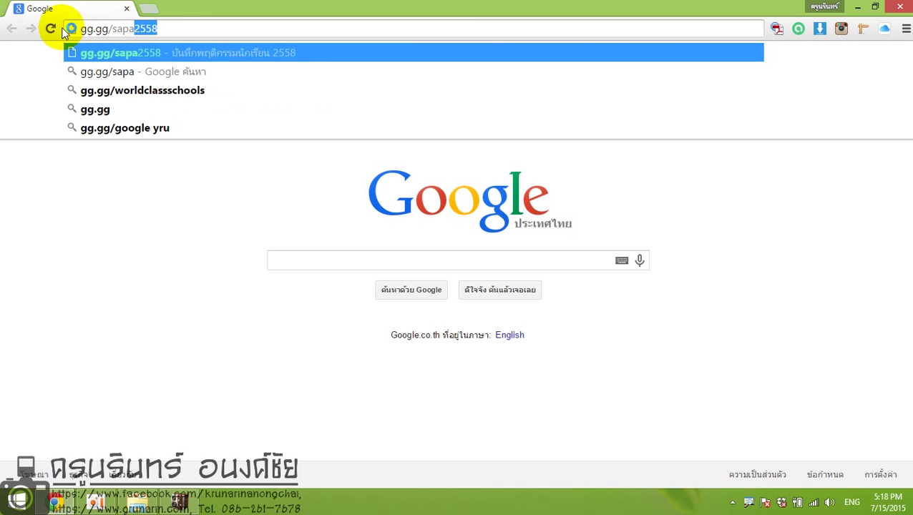
type("2558")
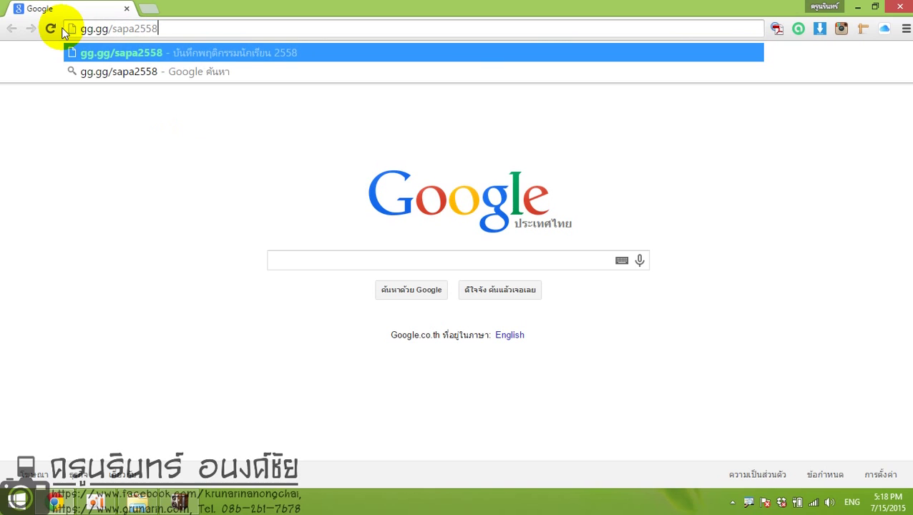
key("BackSpace")
key("BackSpace")
key("BackSpace")
key("BackSpace")
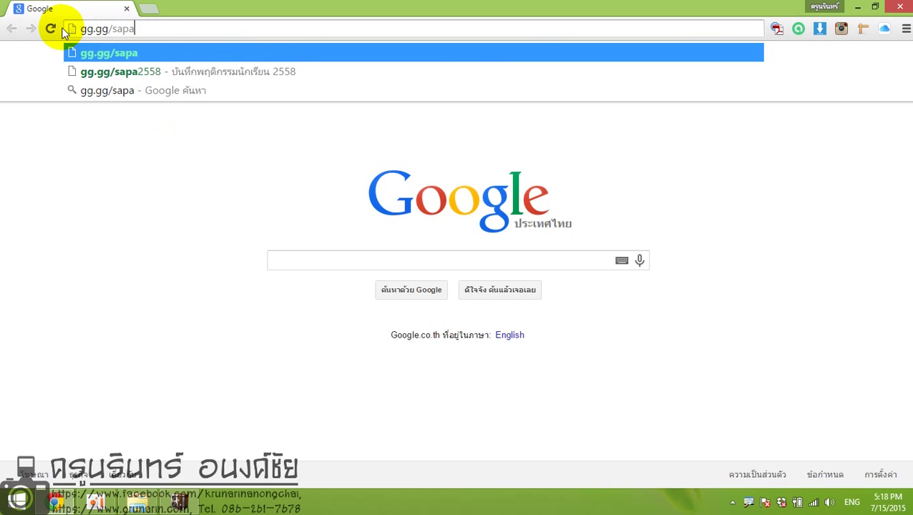
key("BackSpace")
key("BackSpace")
key("BackSpace")
key("BackSpace")
type("t")
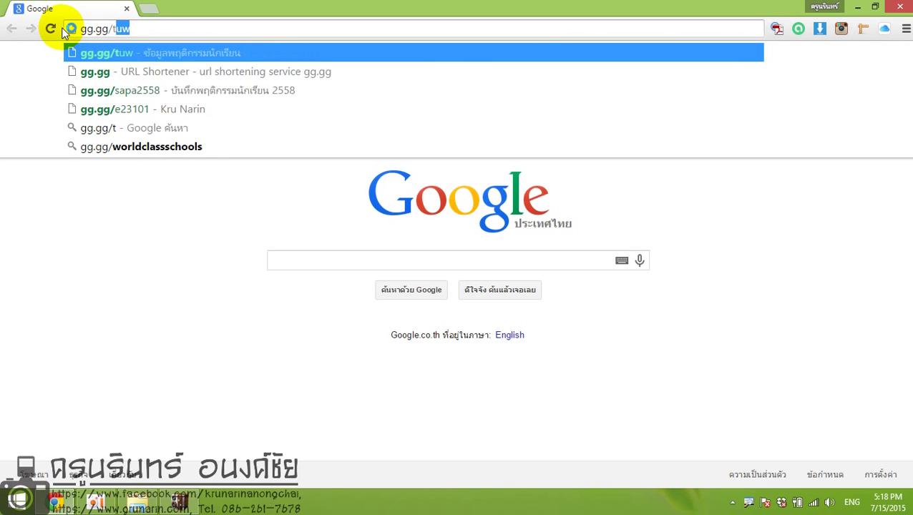
type("uw")
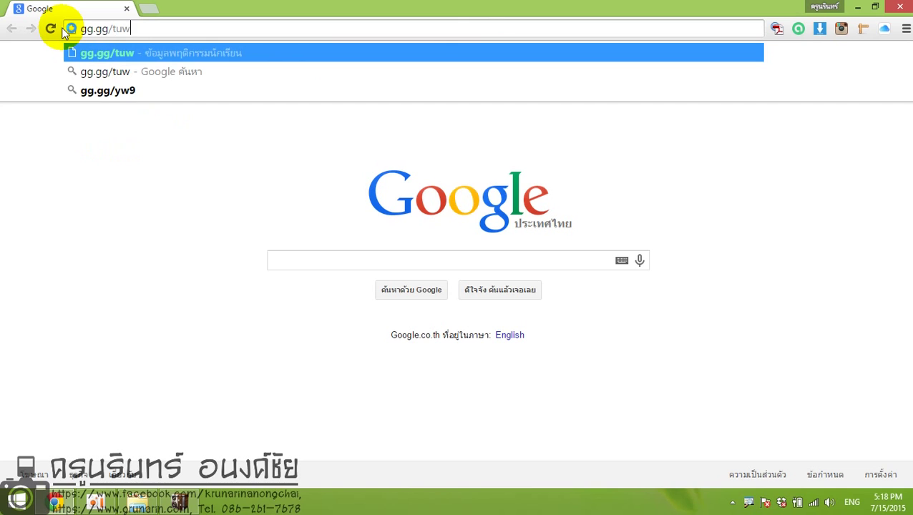
key("BackSpace")
key("BackSpace")
key("BackSpace")
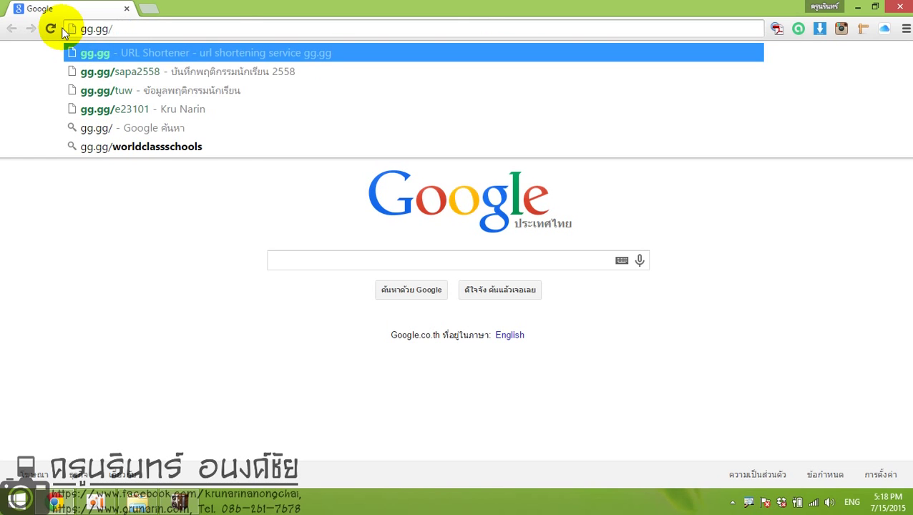
type("sapa")
key("BackSpace")
key("BackSpace")
type("apa2558")
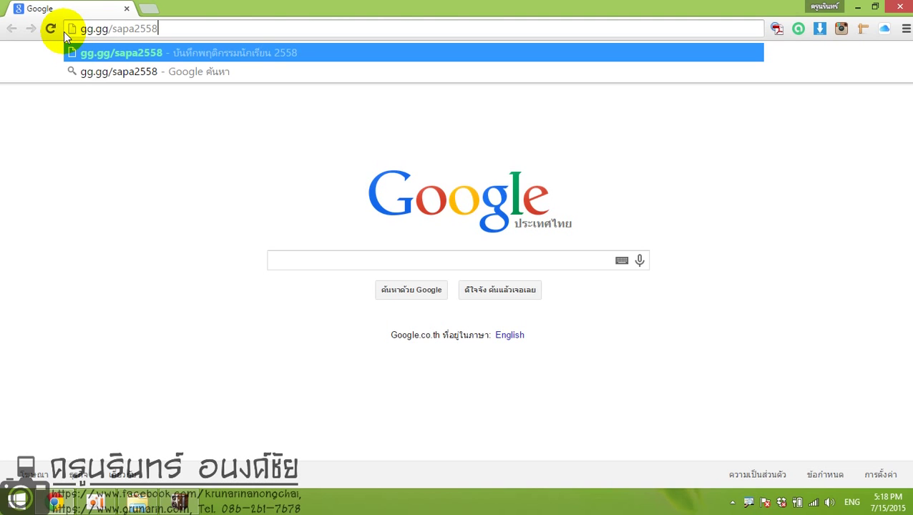
key("Return")
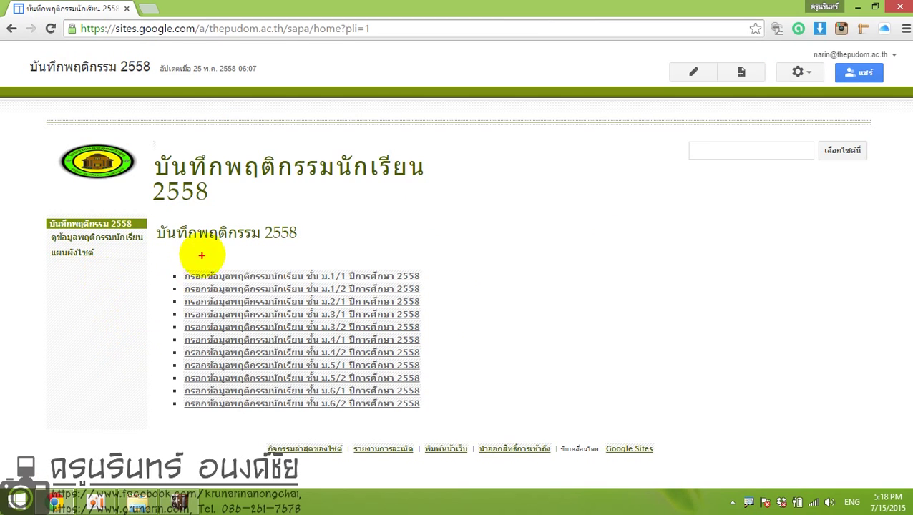
mouse_move(153, 138)
left_mouse_down()
mouse_move(125, 361)
mouse_move(429, 443)
mouse_move(510, 193)
mouse_move(254, 124)
mouse_move(161, 129)
left_mouse_up()
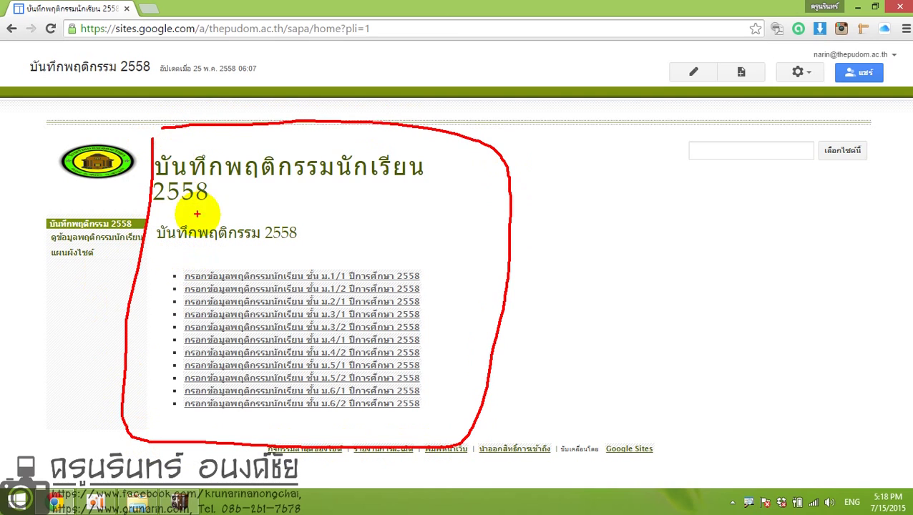
left_click_drag(156, 176, 386, 183)
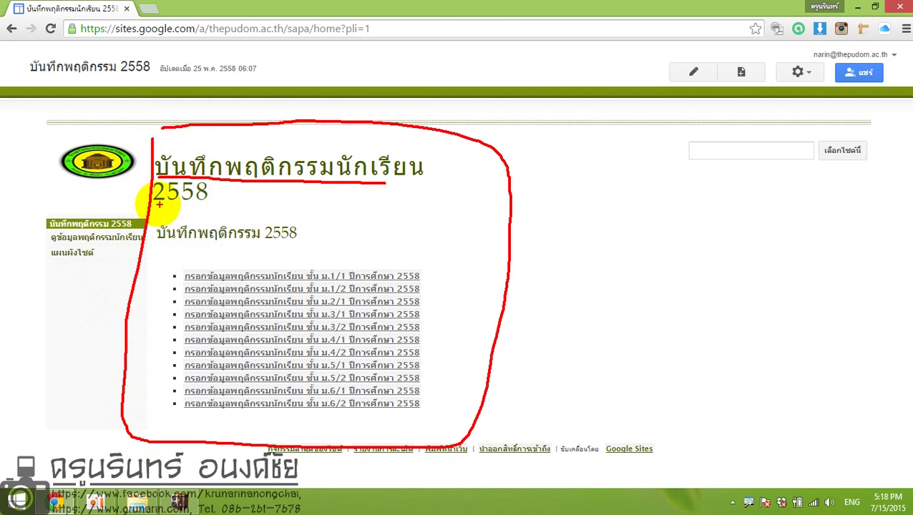
left_click_drag(156, 206, 192, 207)
key("Escape")
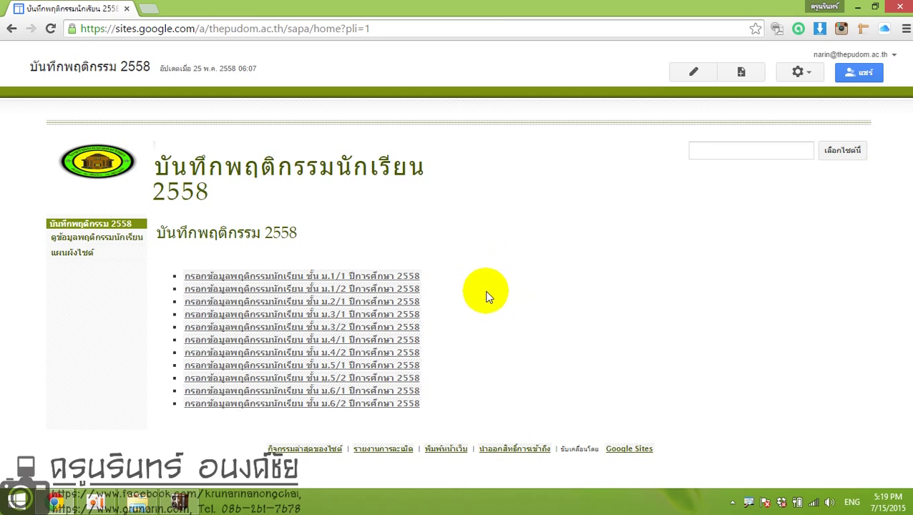
- Open a class behaviour entry form in a new tab, then return to the site tab
left_click(354, 365)
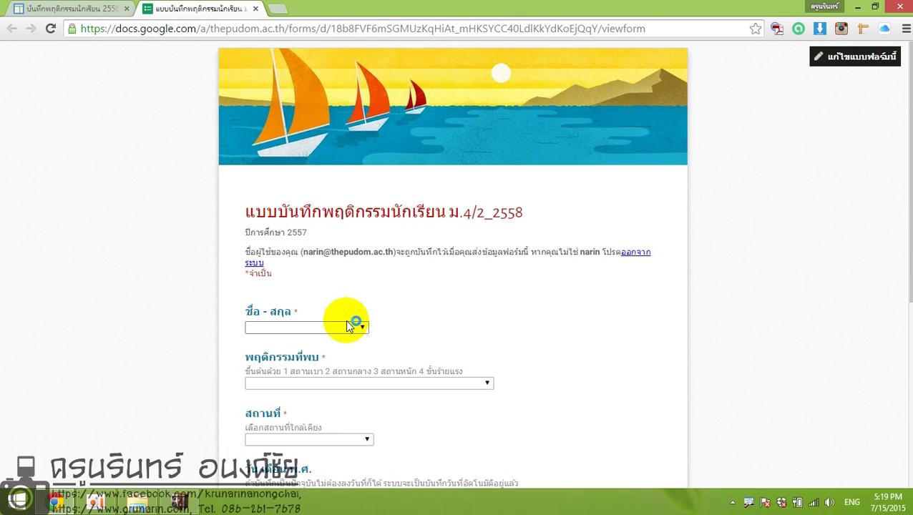
left_click(80, 10)
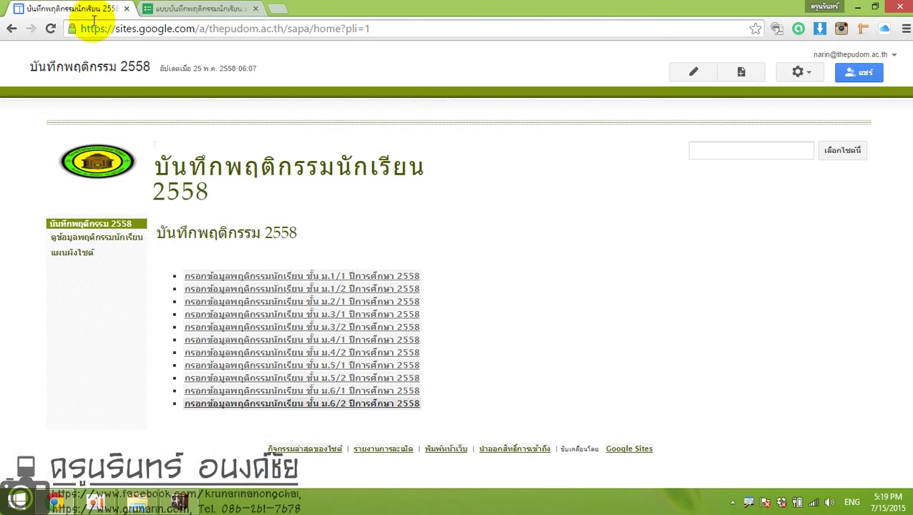
left_click(185, 10)
left_click(73, 9)
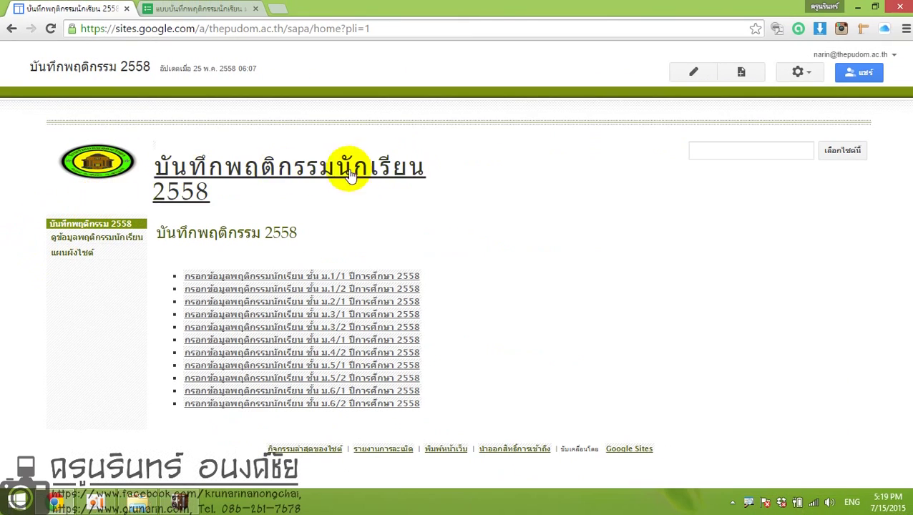
- Go to the ดูข้อมูลพฤติกรรมนักเรียน page and close the ม.4/2 entry form tab
left_click(99, 242)
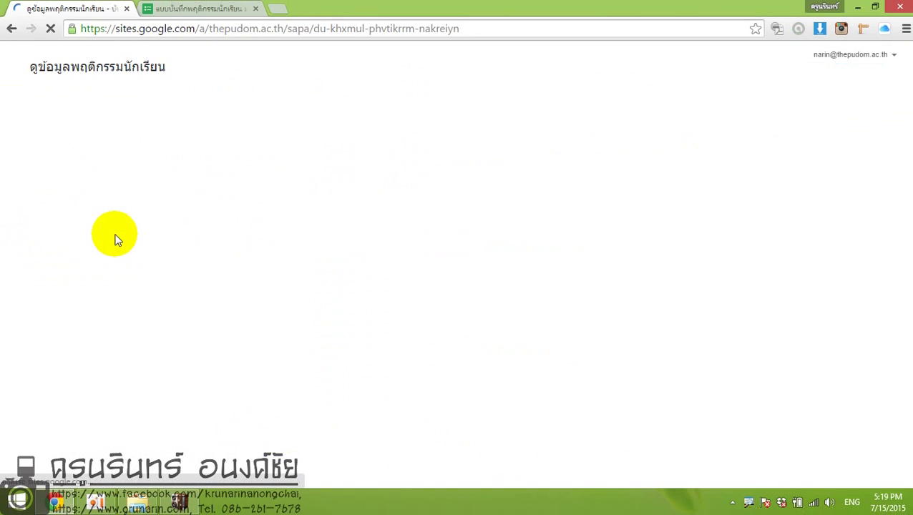
left_click(204, 8)
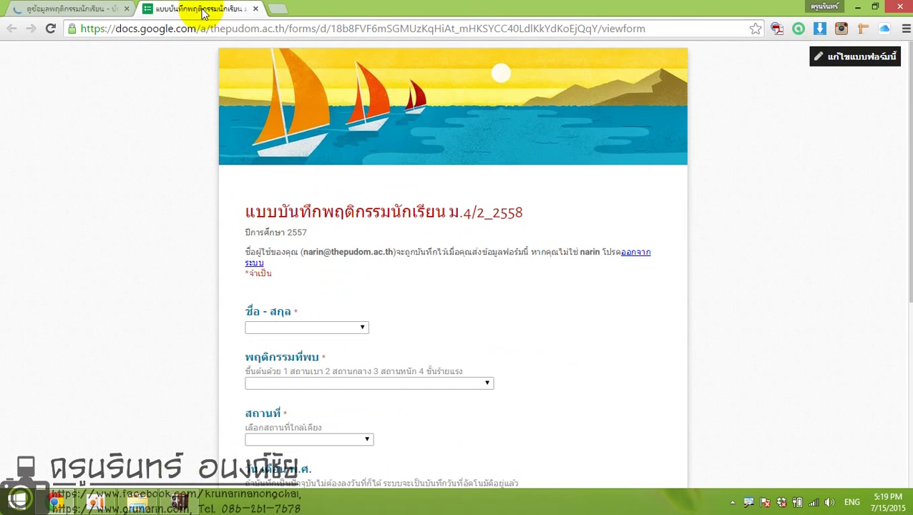
left_click(98, 13)
left_click(200, 8)
left_click(256, 8)
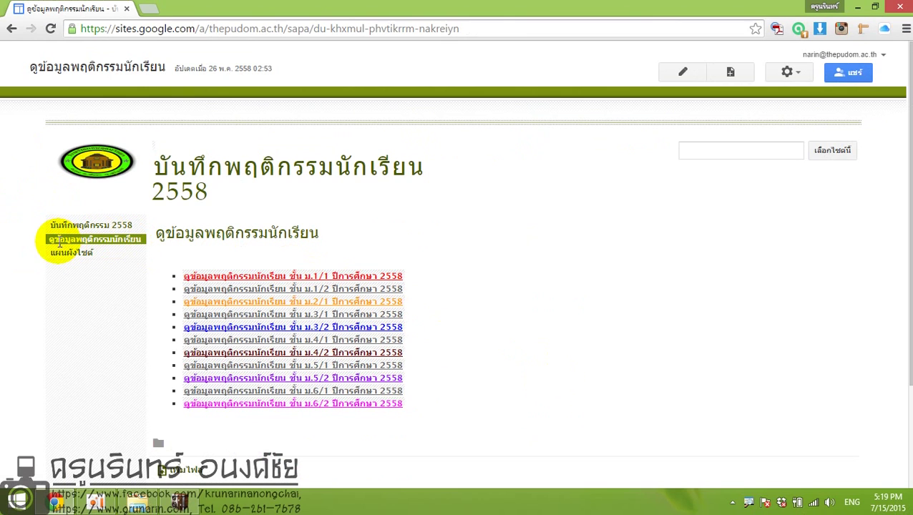
- Open the ม.5/1 class link to load the ม.5/1_2558 responses spreadsheet
left_click_drag(50, 239, 115, 243)
left_click(126, 275)
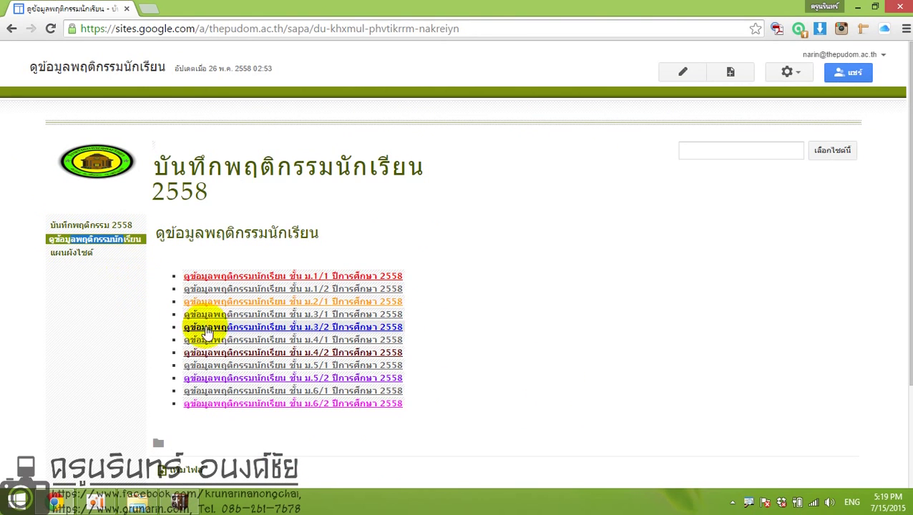
left_click(315, 368)
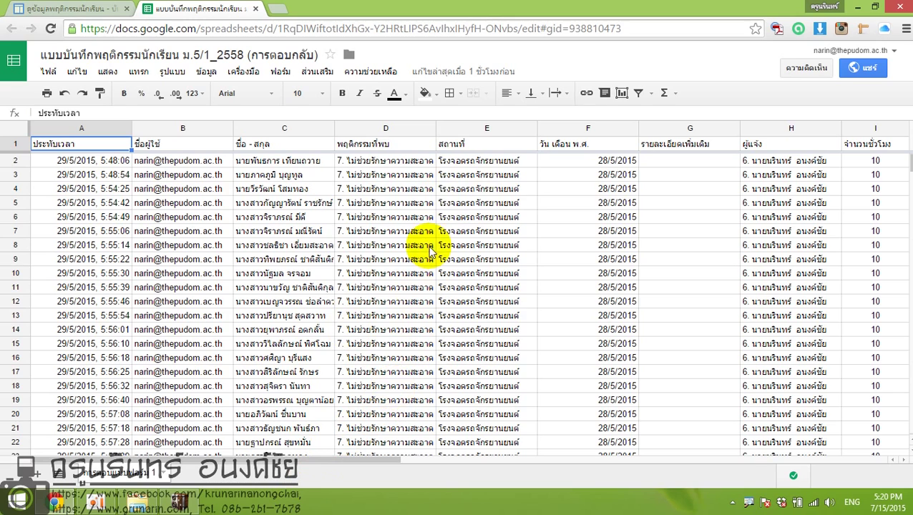
- Scroll the responses sheet back to the top-left and select cells C5 and A6
left_click(424, 219)
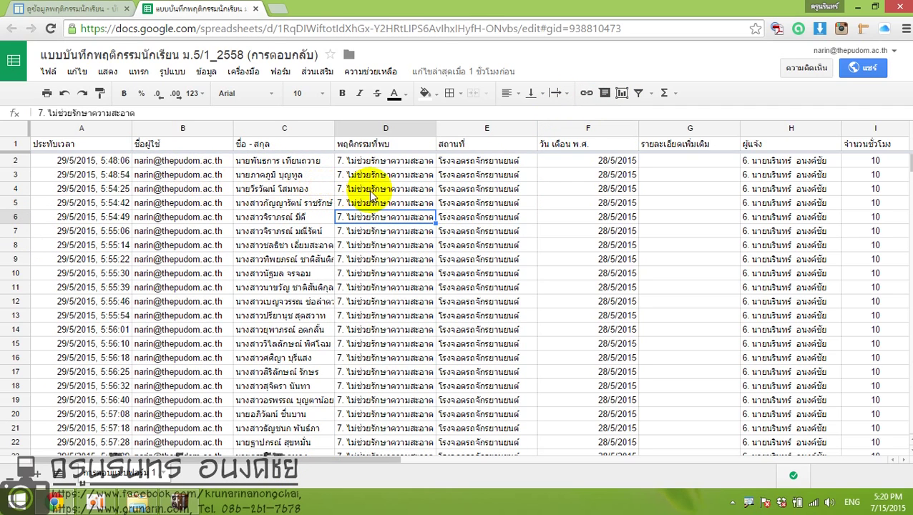
left_click_drag(421, 463, 467, 456)
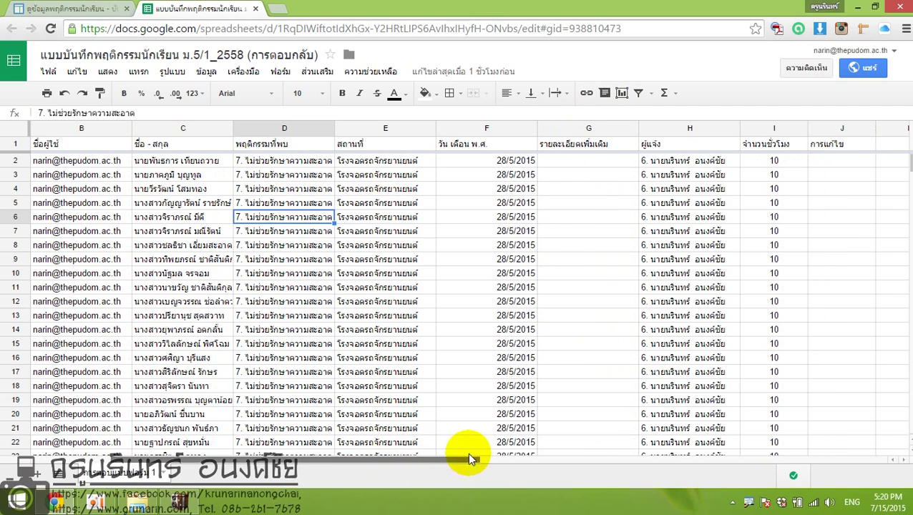
scroll(308, 308, "down", 6)
scroll(310, 330, "up", 6)
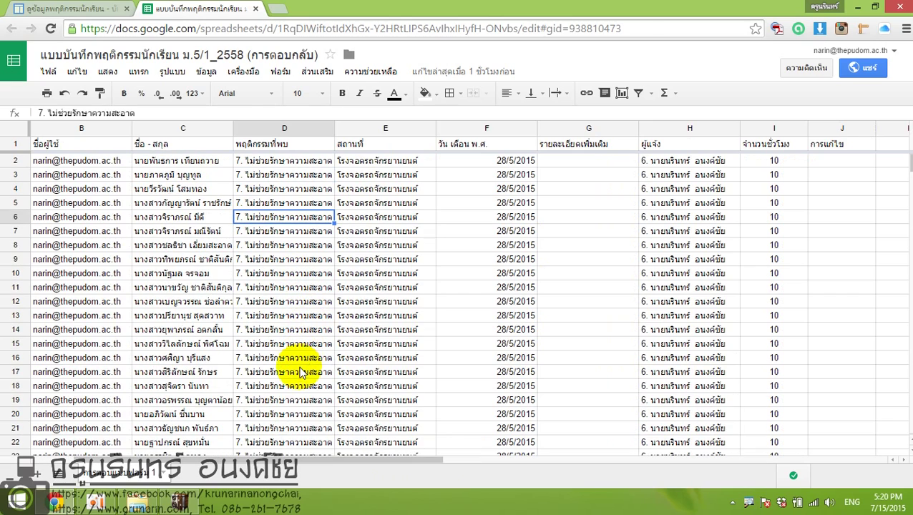
left_click_drag(305, 461, 265, 461)
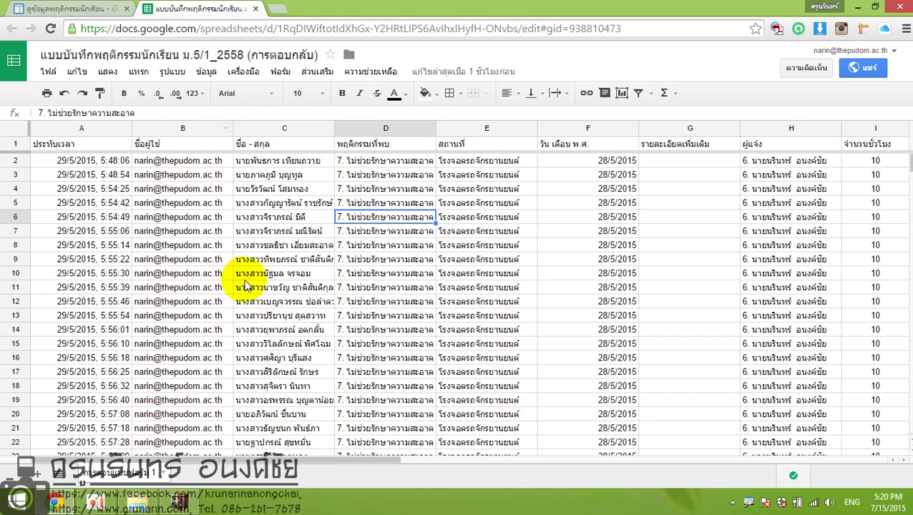
left_click(293, 202)
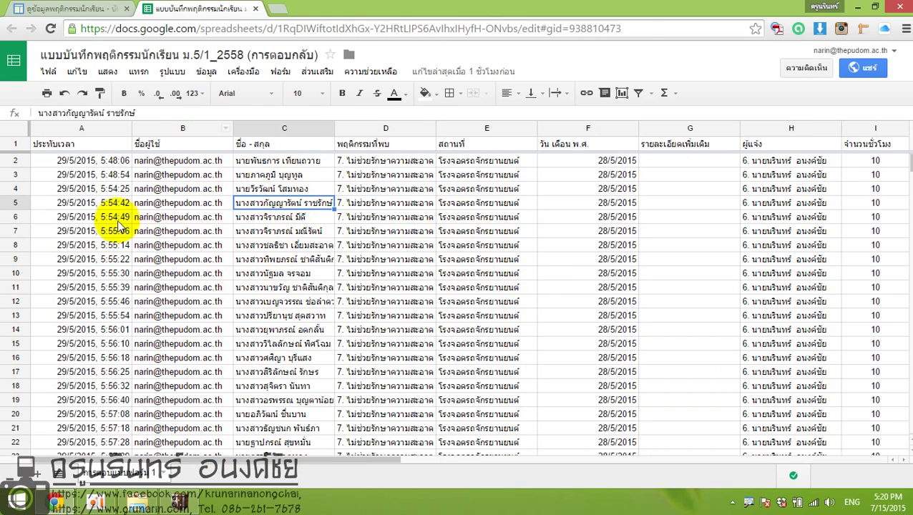
left_click(107, 217)
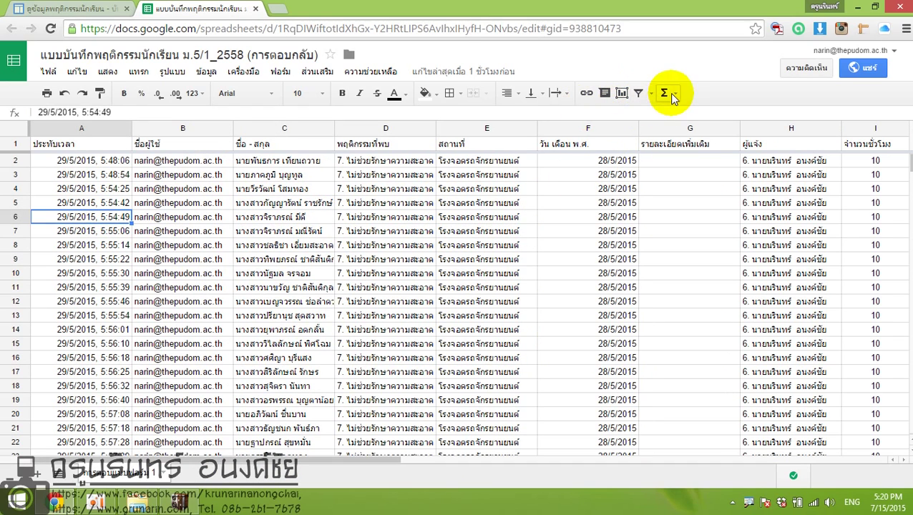
mouse_move(678, 88)
left_mouse_down()
mouse_move(584, 91)
mouse_move(638, 67)
left_mouse_up()
left_click_drag(580, 47, 625, 76)
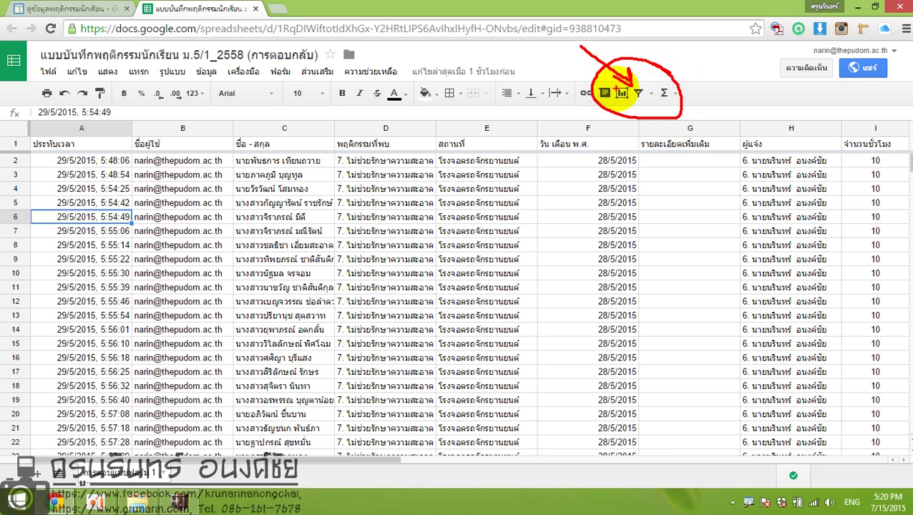
key("Escape")
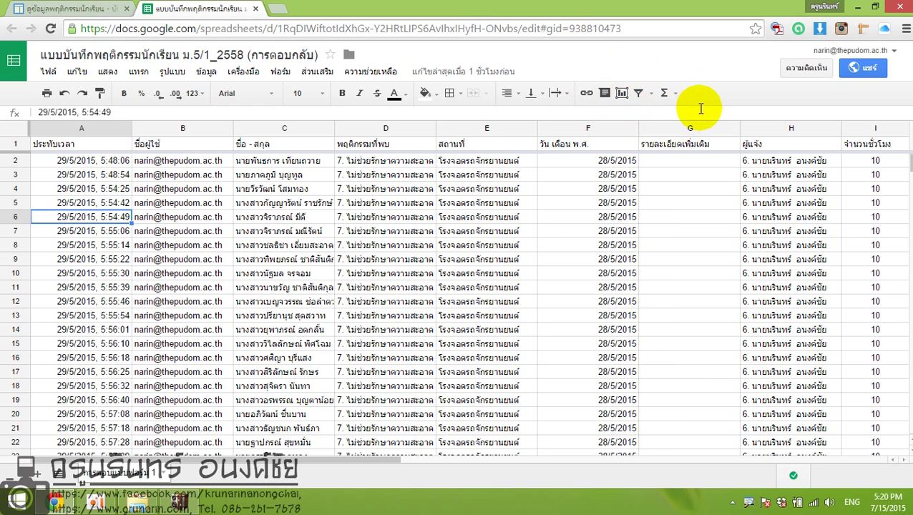
- Turn on filtering for the response data with the name column's filter options showing
left_click(639, 93)
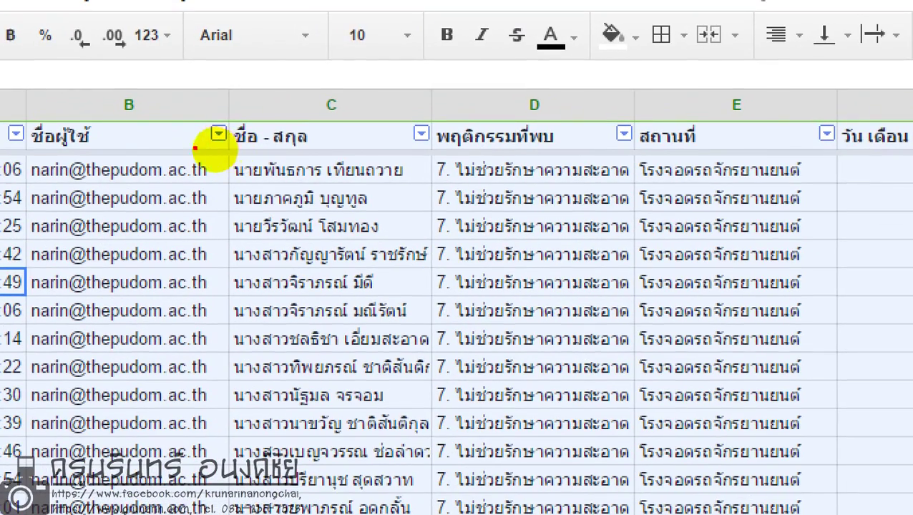
left_click_drag(214, 151, 236, 150)
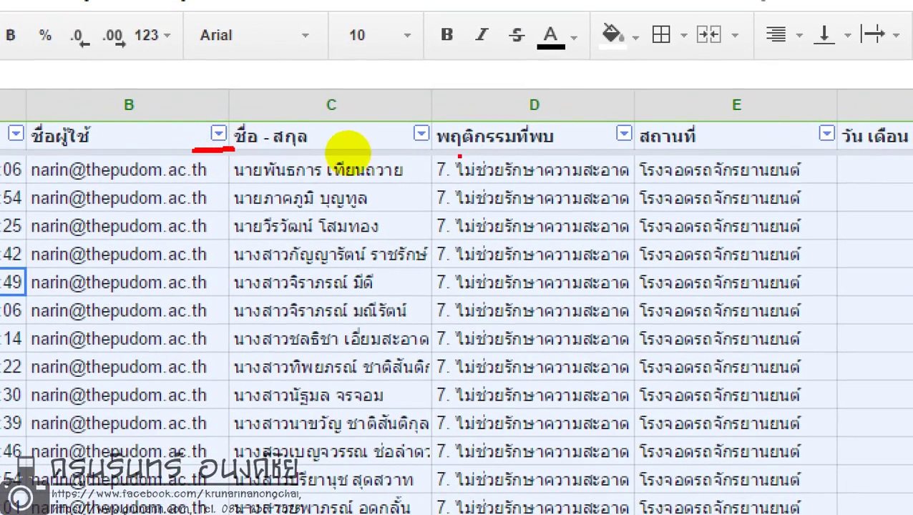
left_click(296, 145)
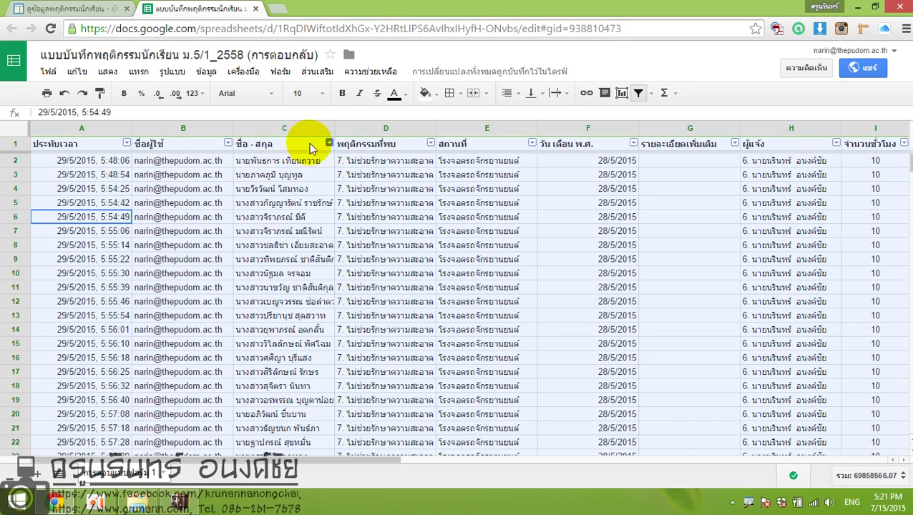
left_click(329, 144)
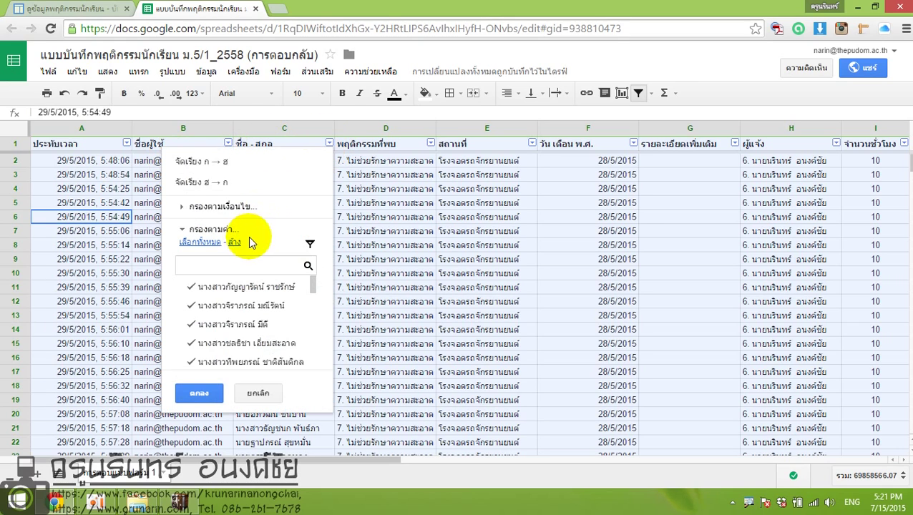
left_click(330, 146)
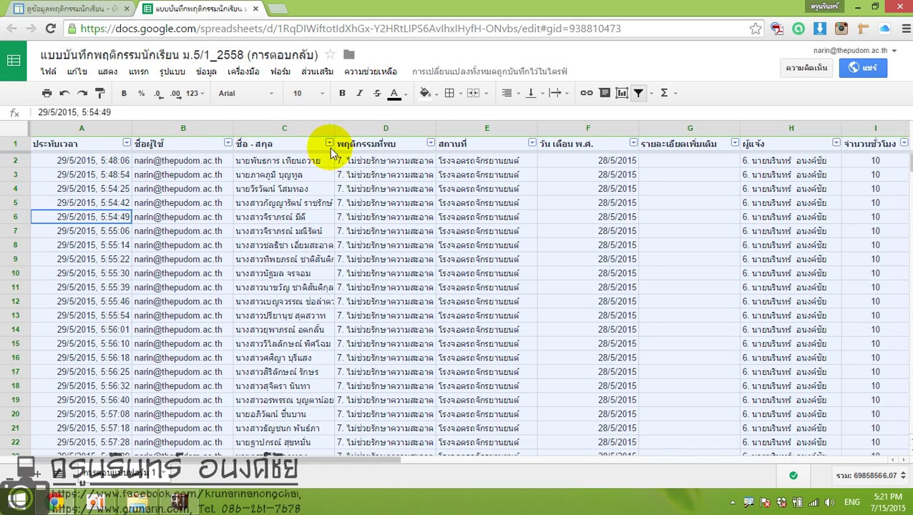
left_click(329, 149)
left_click(329, 145)
left_click(330, 146)
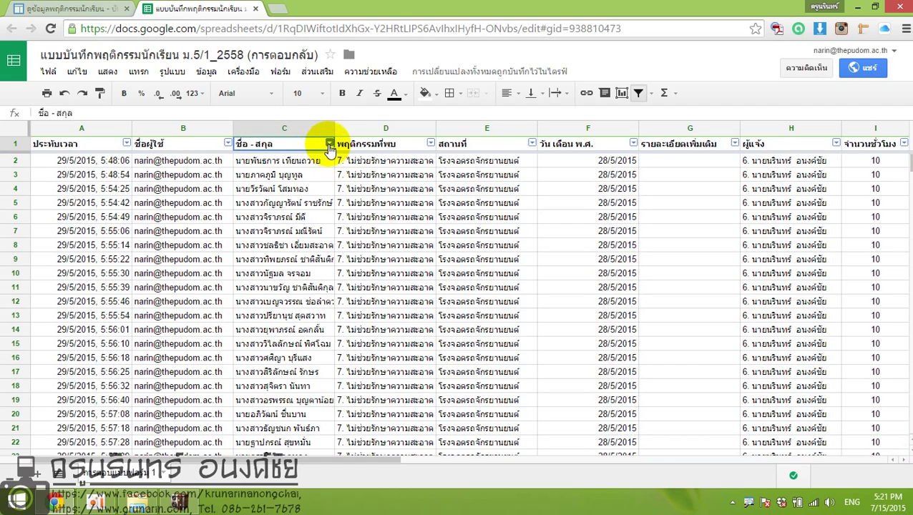
left_click(330, 145)
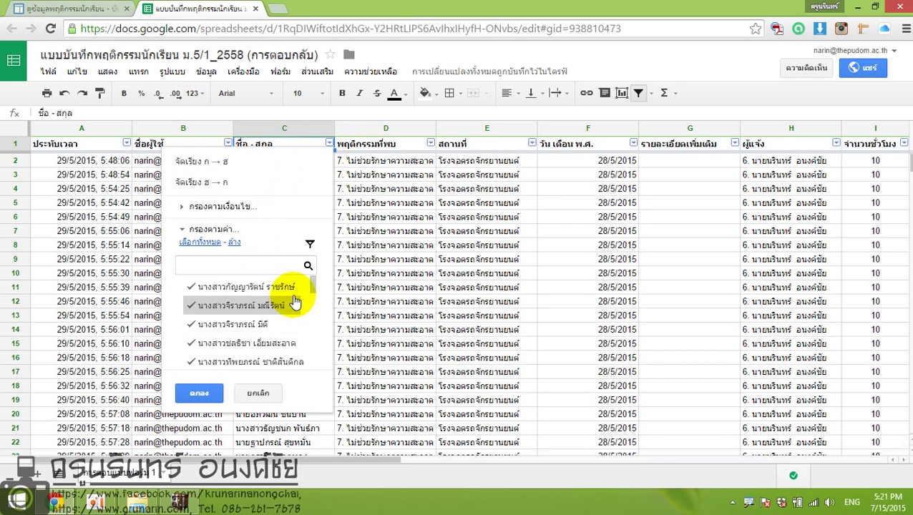
- Filter the name column to keep only one student's records
mouse_move(312, 279)
left_mouse_down()
mouse_move(313, 369)
mouse_move(311, 285)
left_mouse_up()
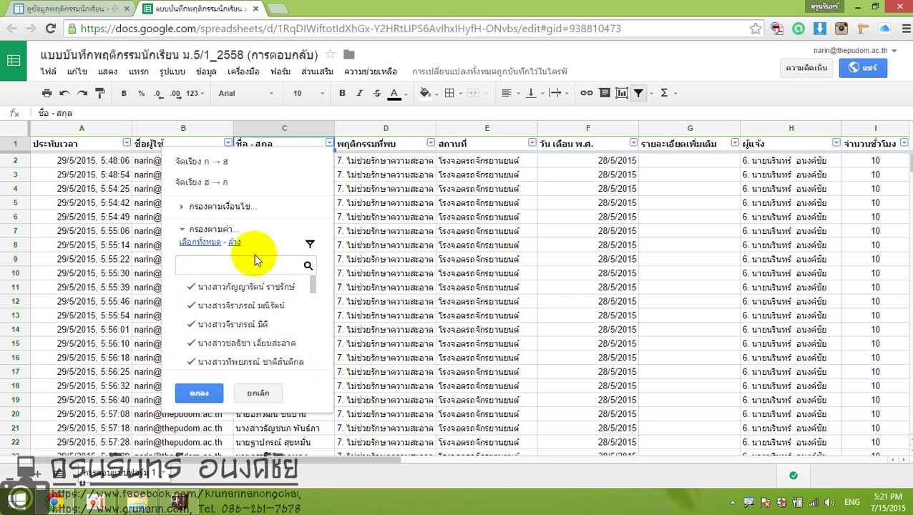
left_click(235, 244)
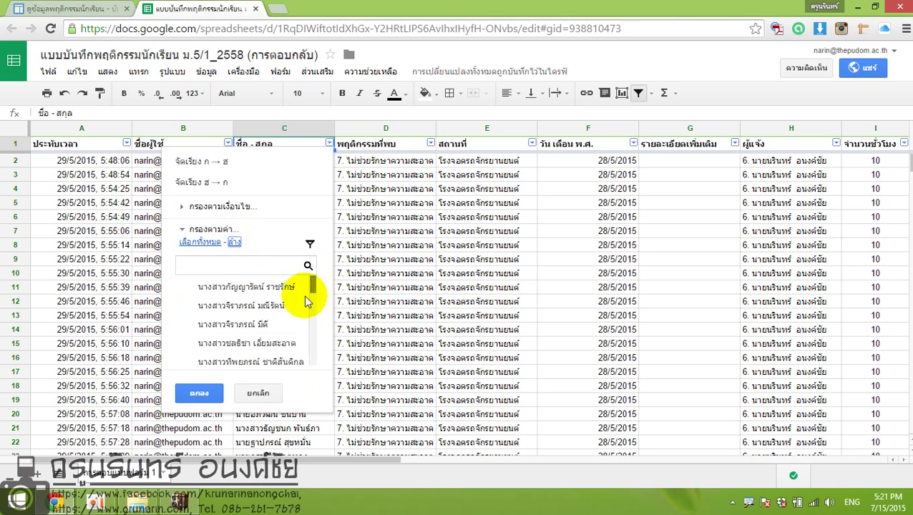
scroll(290, 326, "down", 3)
scroll(293, 326, "up", 3)
left_click(262, 265)
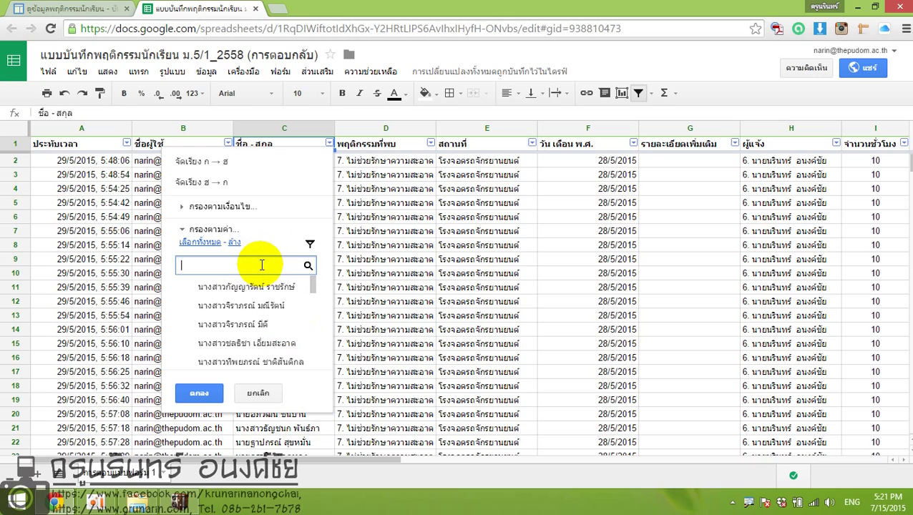
type("[")
key("BackSpace")
key("BackSpace")
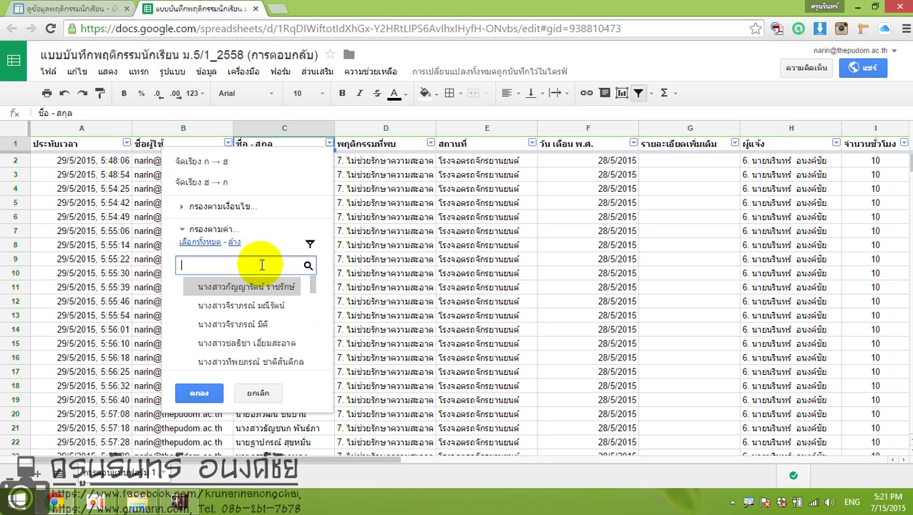
type("บ")
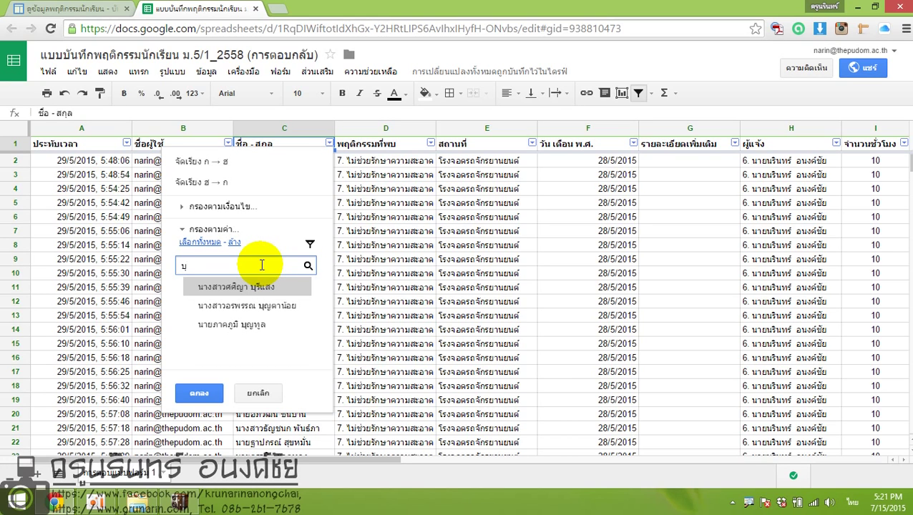
key("BackSpace")
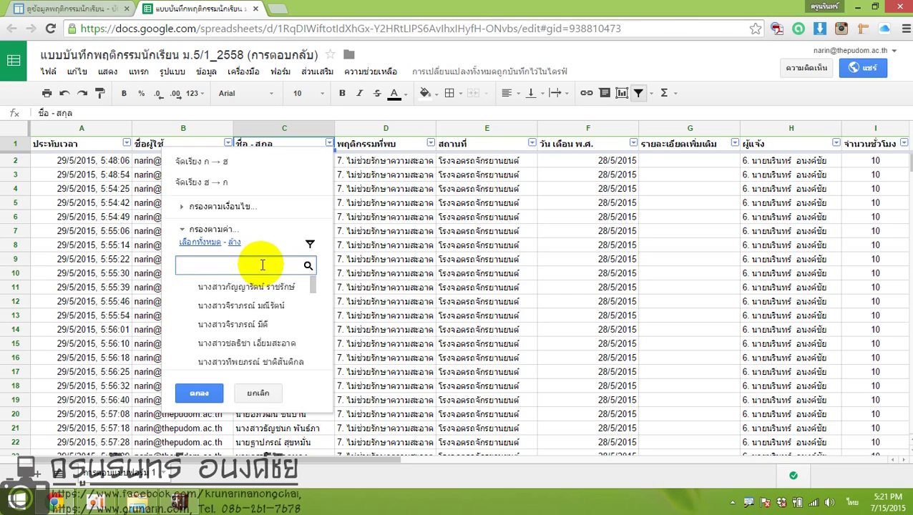
left_click_drag(312, 286, 311, 322)
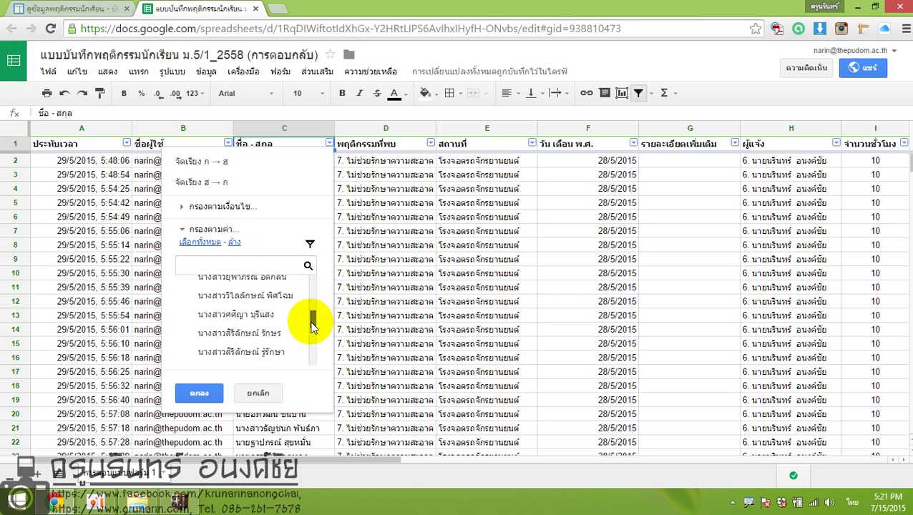
left_click(241, 319)
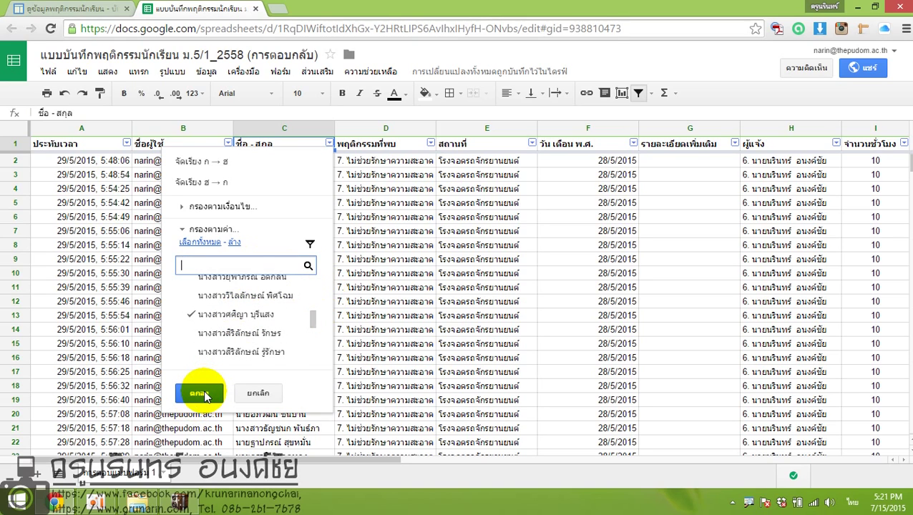
left_click(202, 393)
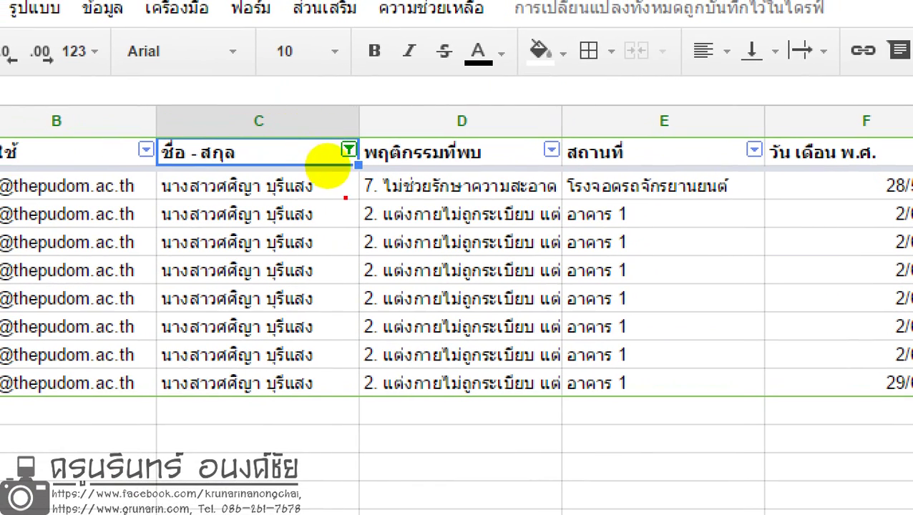
- Review the student's eight filtered rows and list the behaviour column's filter values
mouse_move(353, 188)
left_mouse_down()
mouse_move(180, 139)
mouse_move(137, 428)
mouse_move(368, 407)
mouse_move(383, 136)
left_mouse_up()
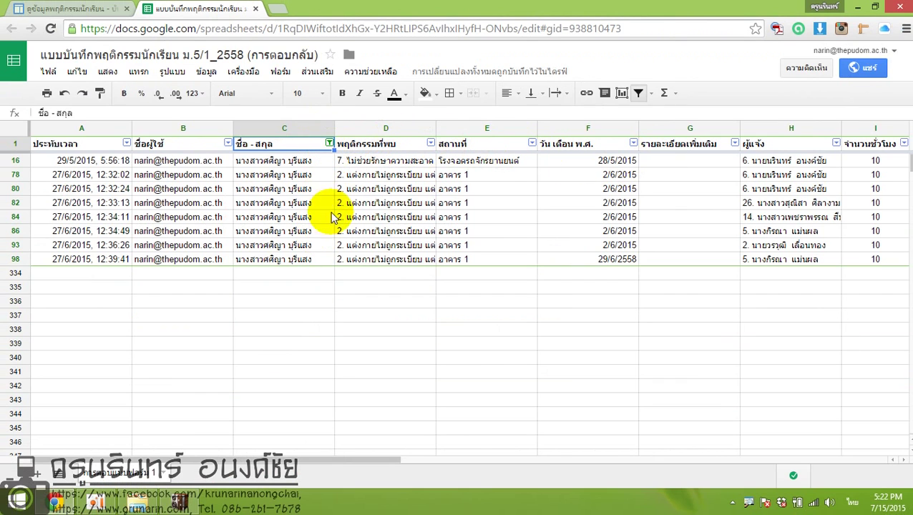
left_click(431, 144)
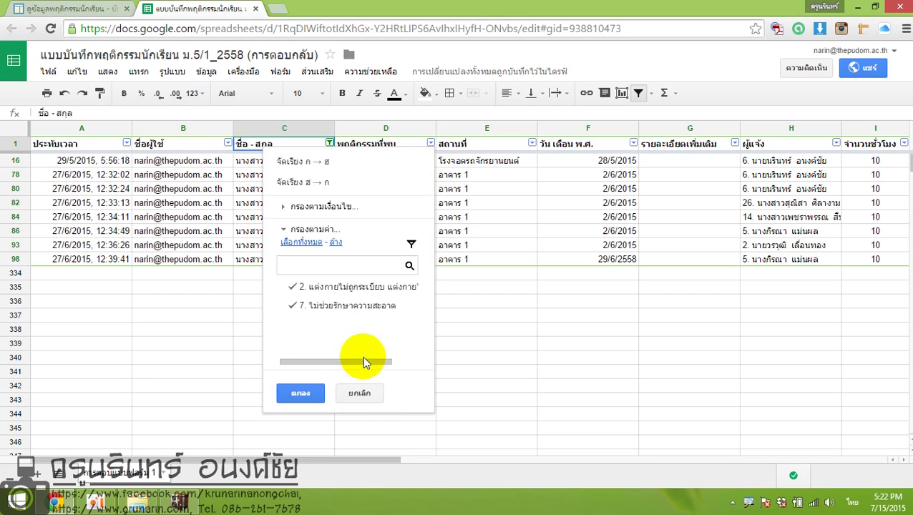
- Replace the first student in the name filter with a different single student
left_click(360, 392)
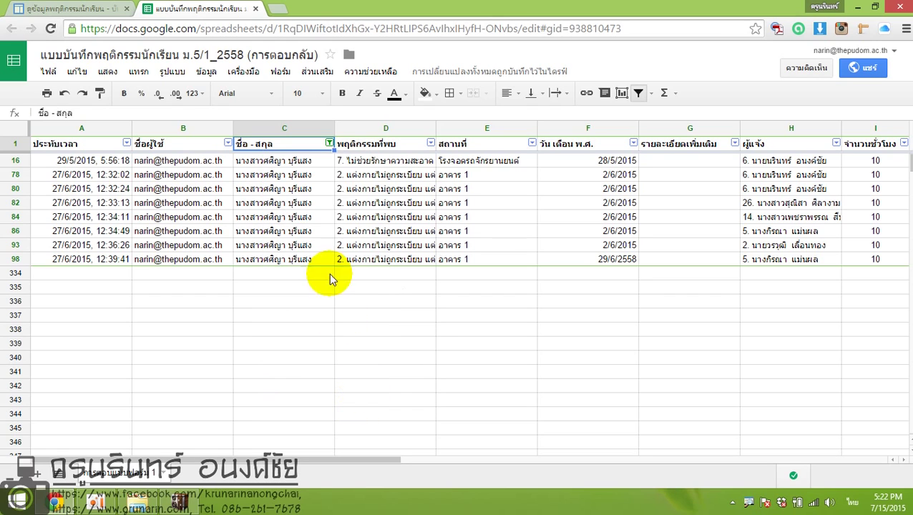
left_click(329, 144)
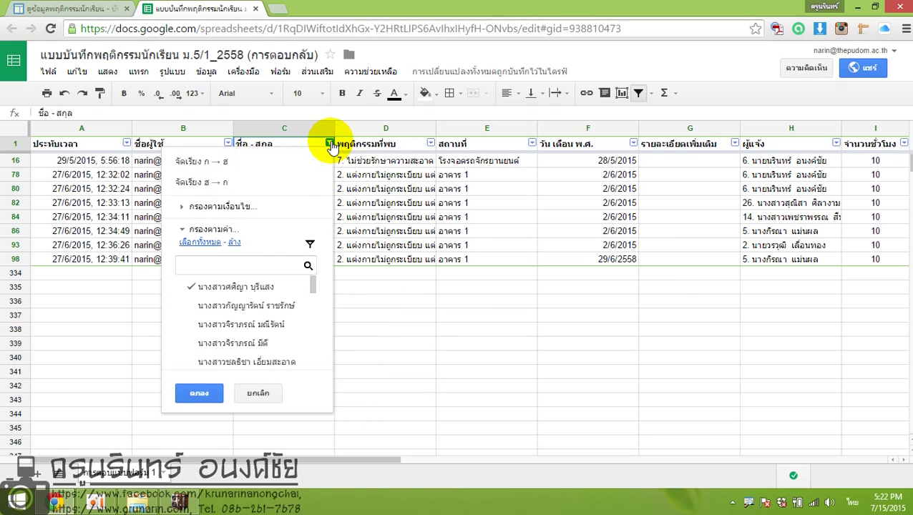
left_click(235, 244)
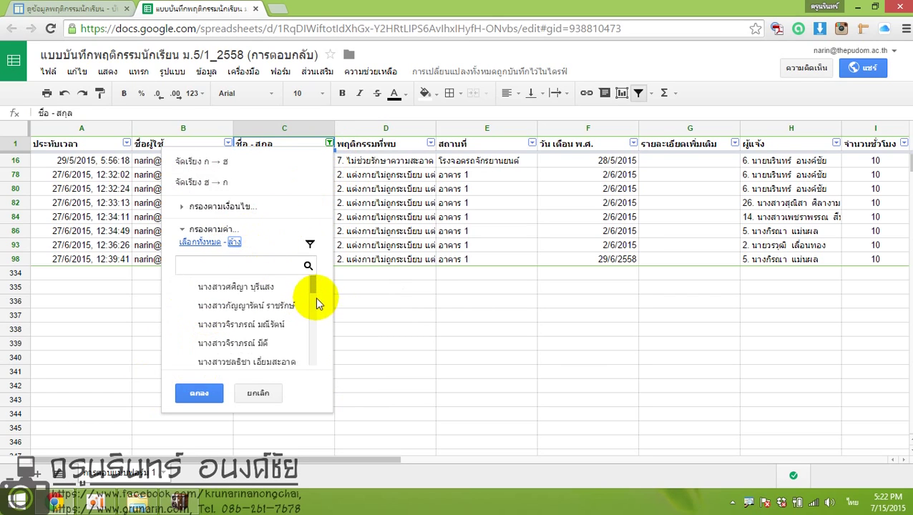
left_click_drag(313, 290, 312, 275)
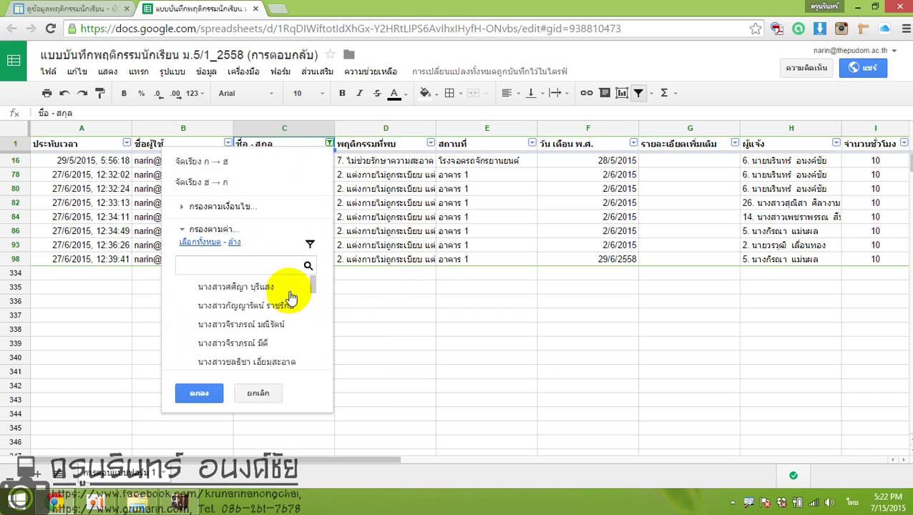
scroll(284, 301, "down", 3)
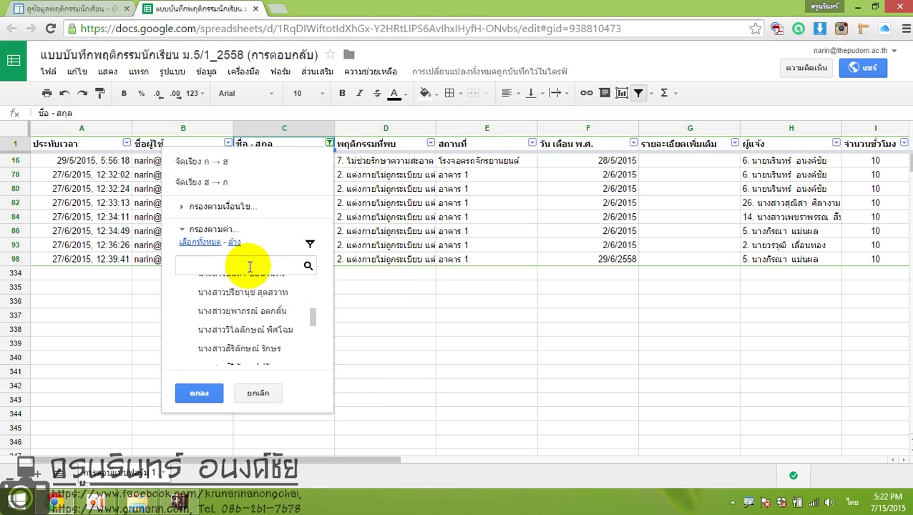
type("เ")
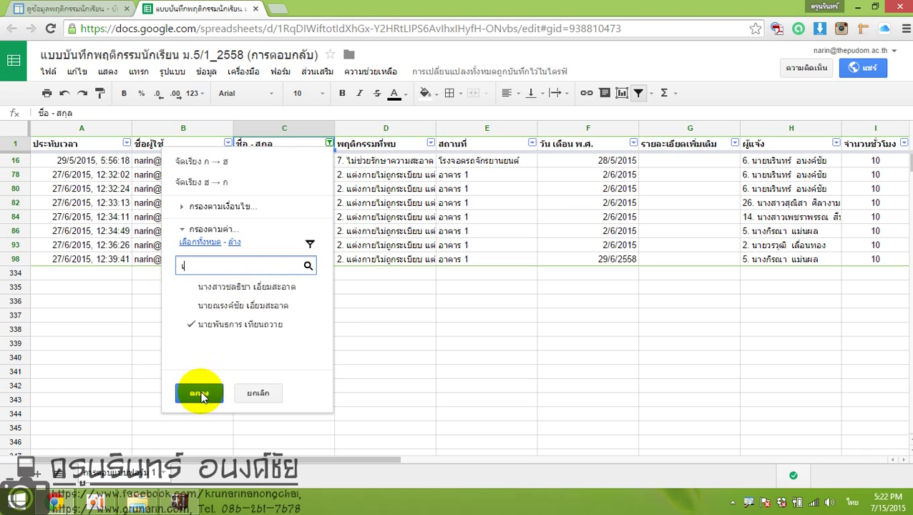
left_click(200, 395)
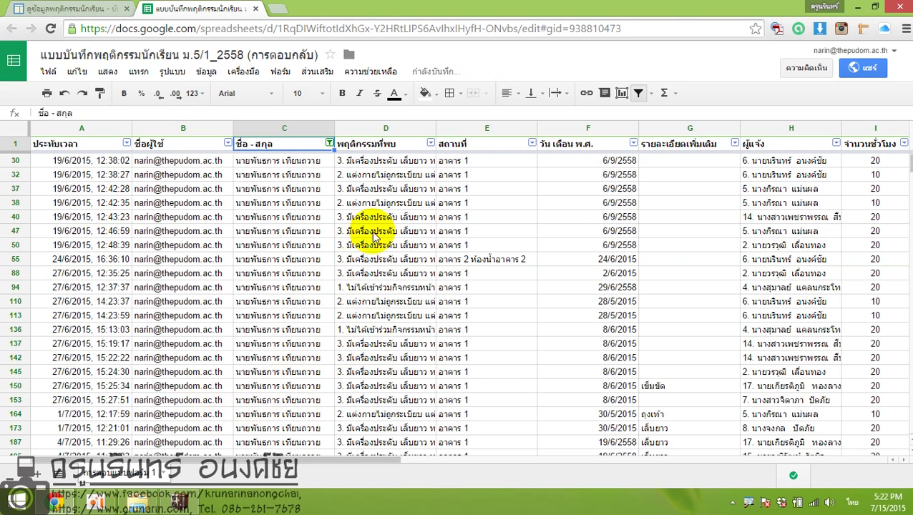
- Limit the behaviour column to item 1, ไม่ได้เข้าร่วมกิจกรรม, leaving three 20-hour records
scroll(390, 244, "up", 5)
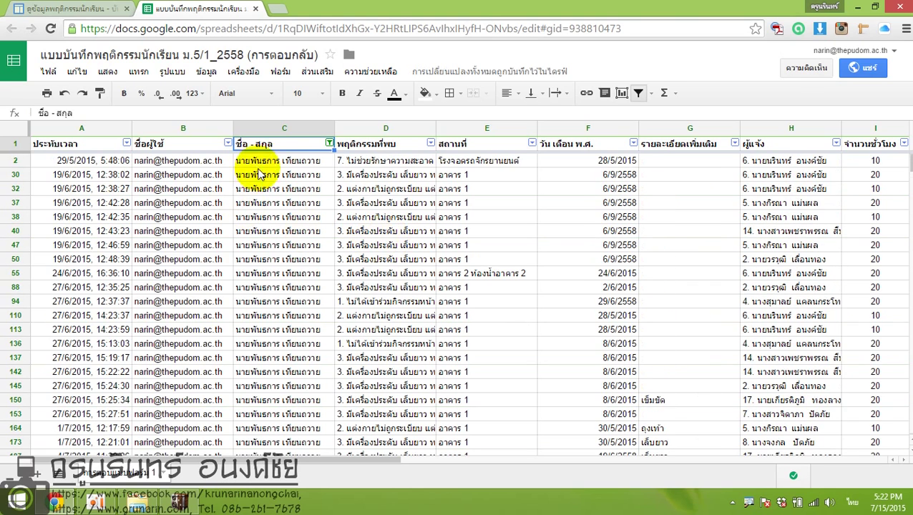
left_click(430, 143)
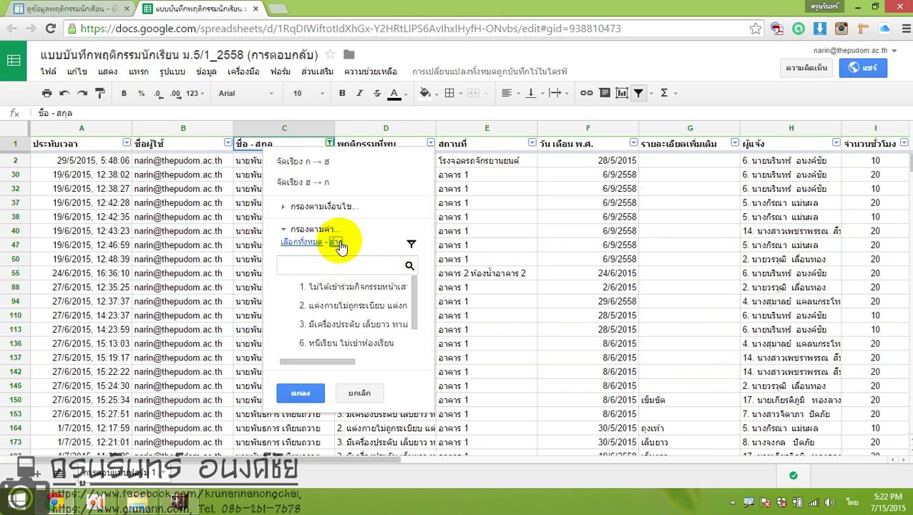
left_click(329, 289)
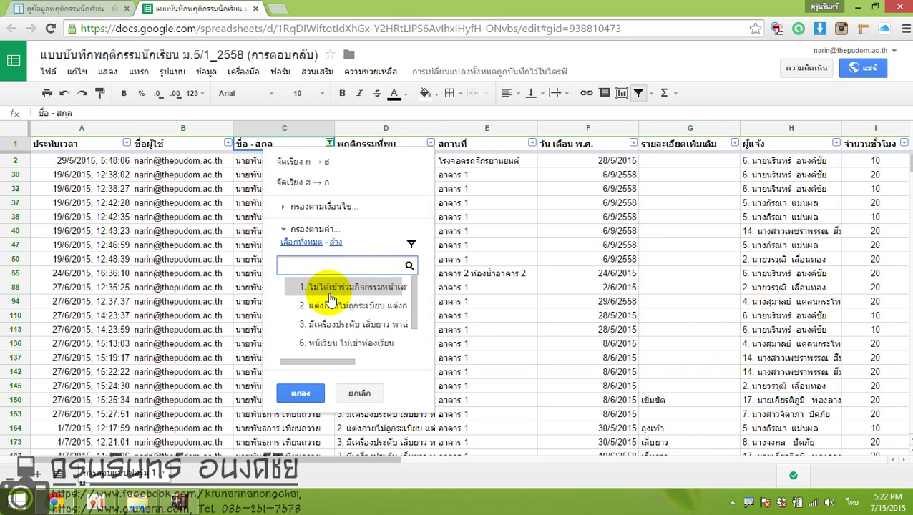
left_click(300, 394)
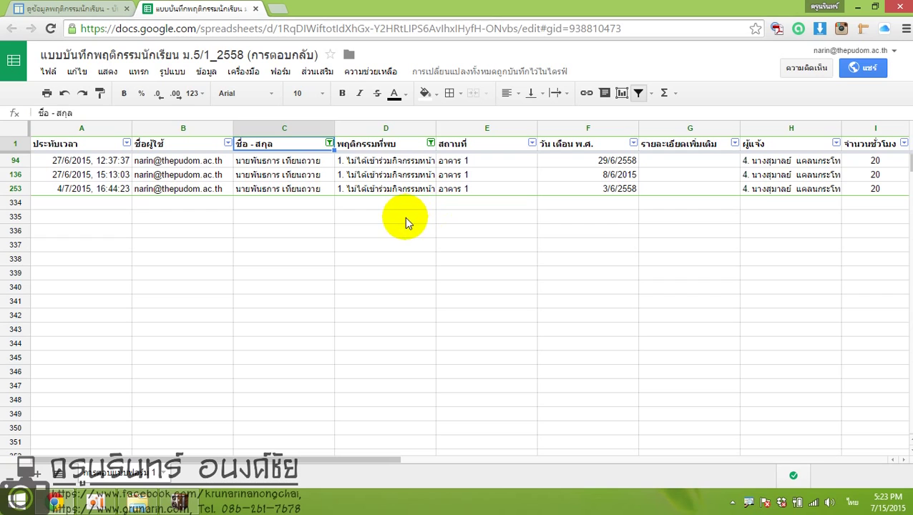
left_click(362, 131)
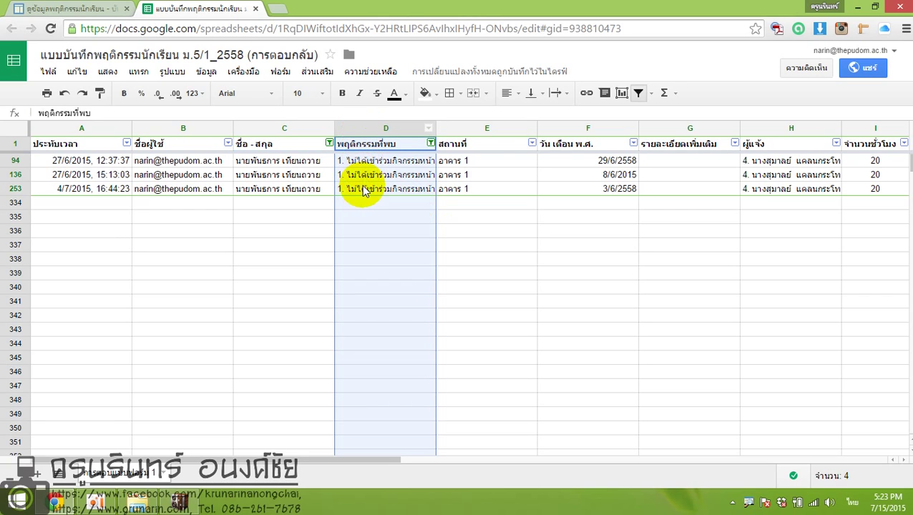
left_click(388, 235)
left_click(368, 129)
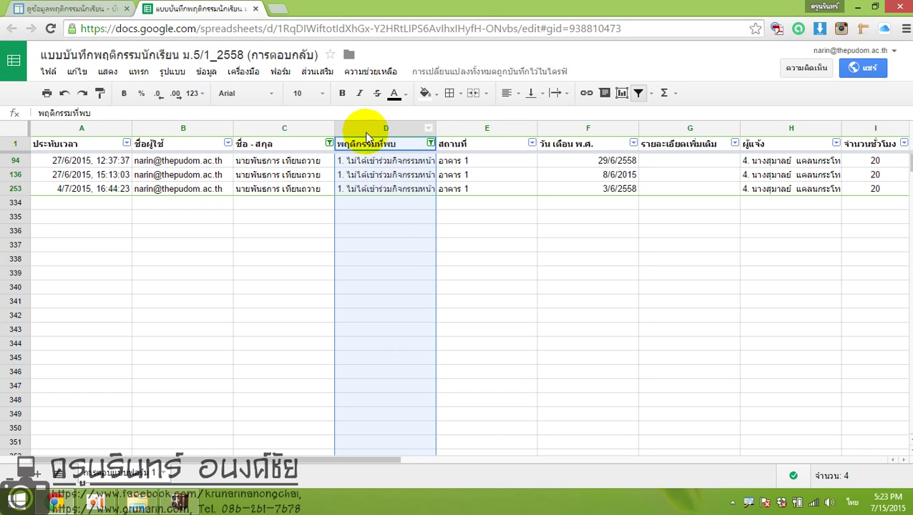
left_click(381, 202)
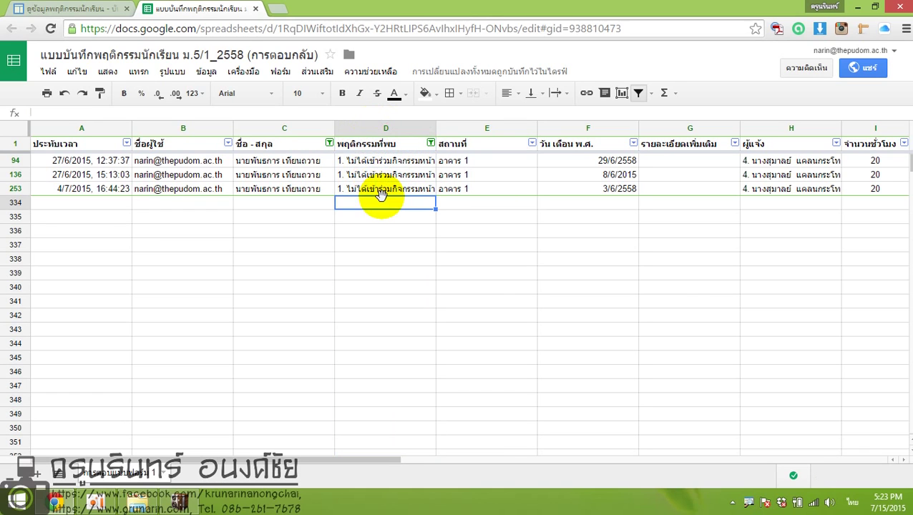
left_click(359, 129)
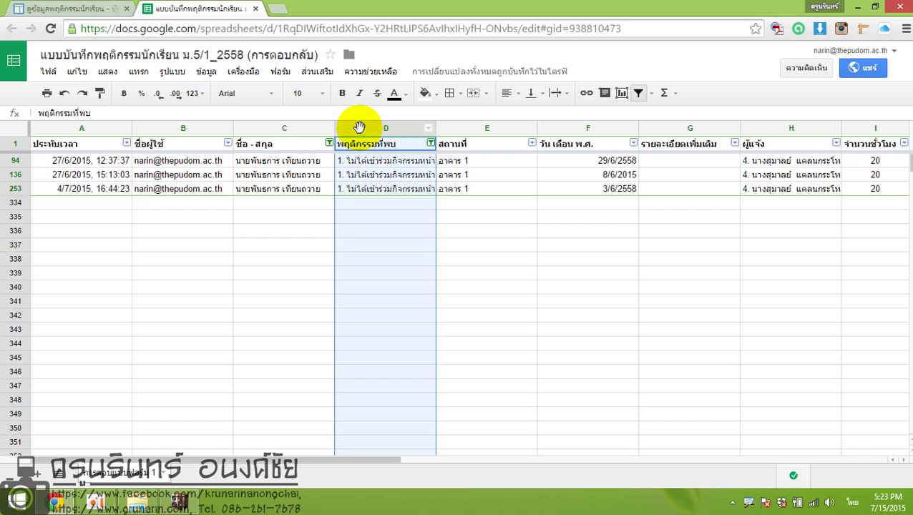
left_click(377, 204)
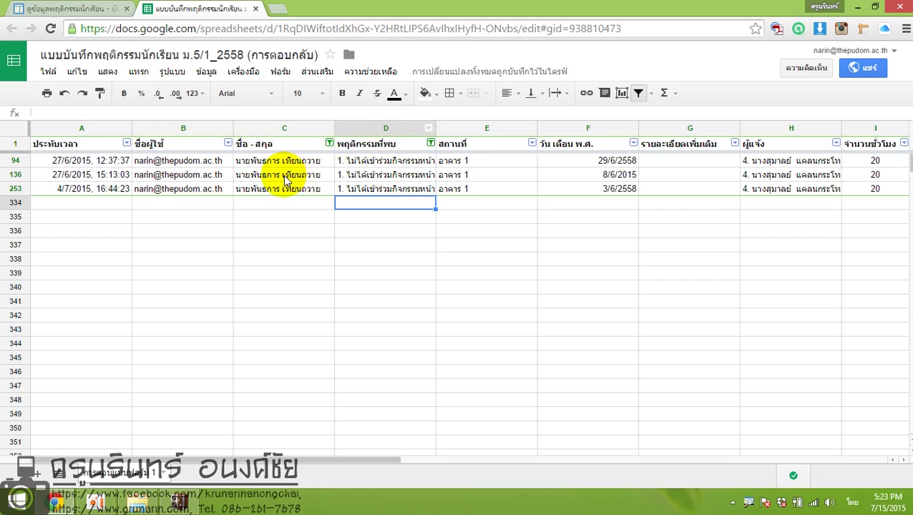
left_click(359, 129)
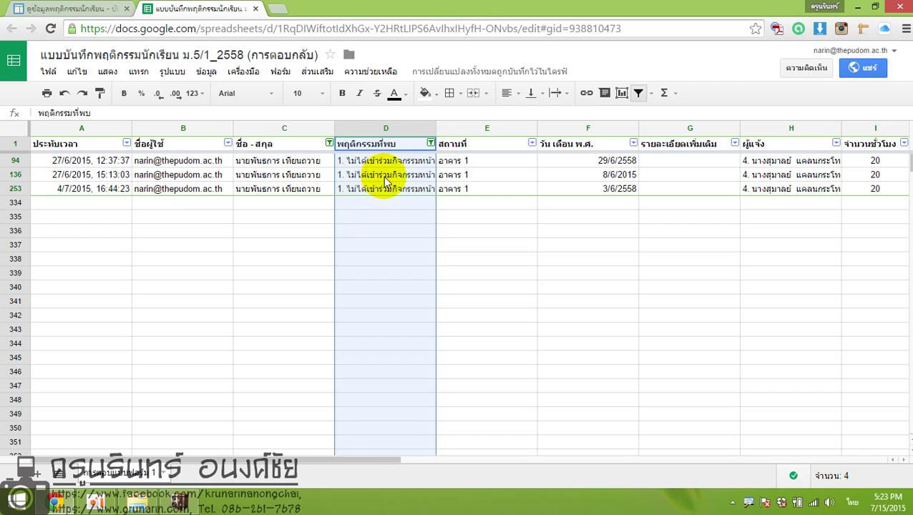
left_click(474, 216)
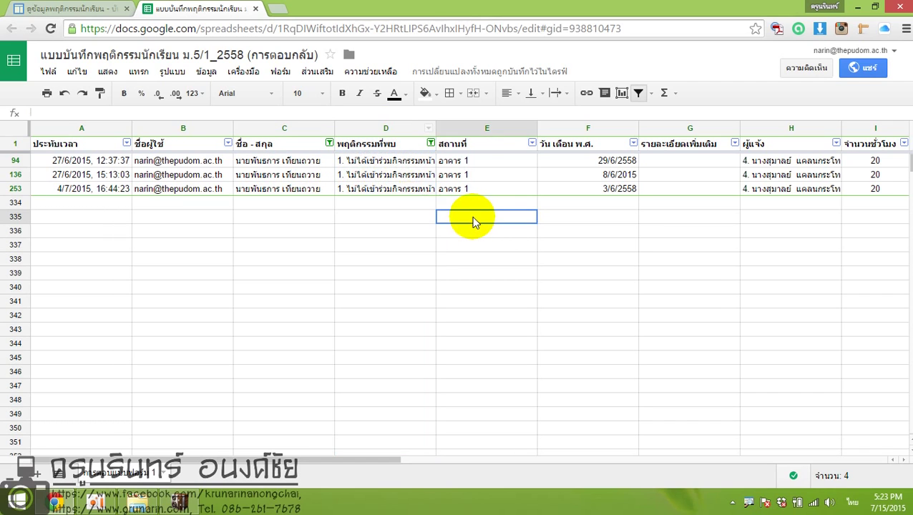
left_click(387, 127)
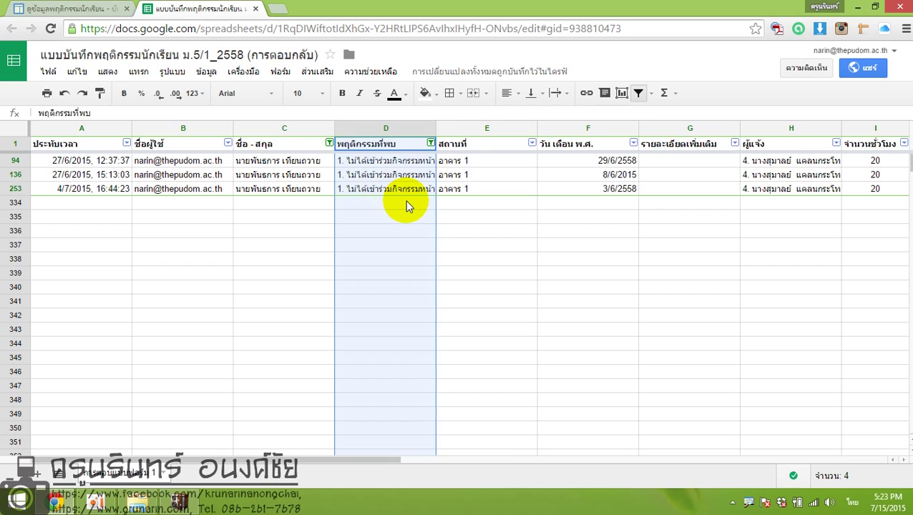
left_click(378, 177)
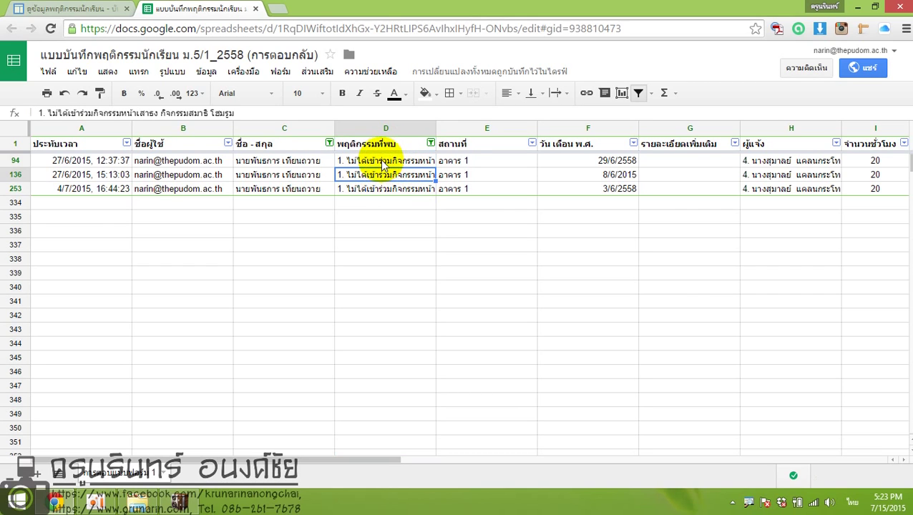
left_click(390, 162)
left_click(581, 161)
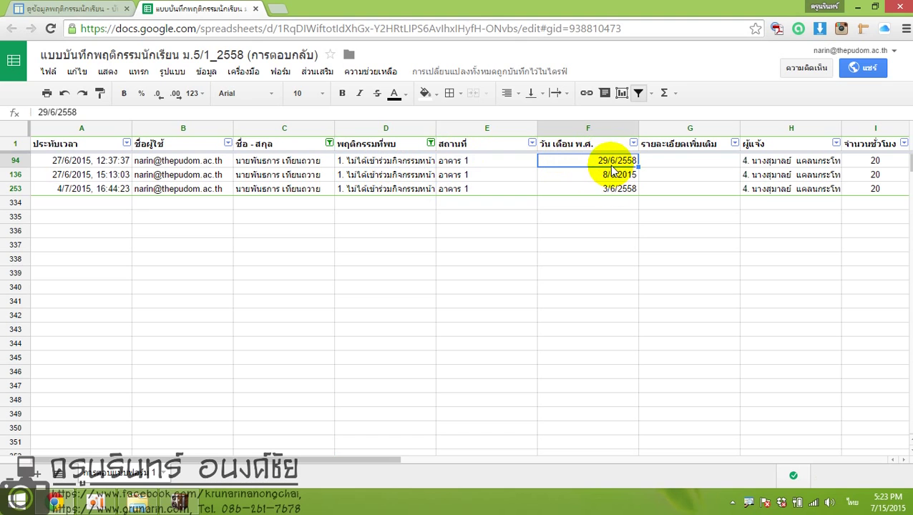
left_click(78, 160)
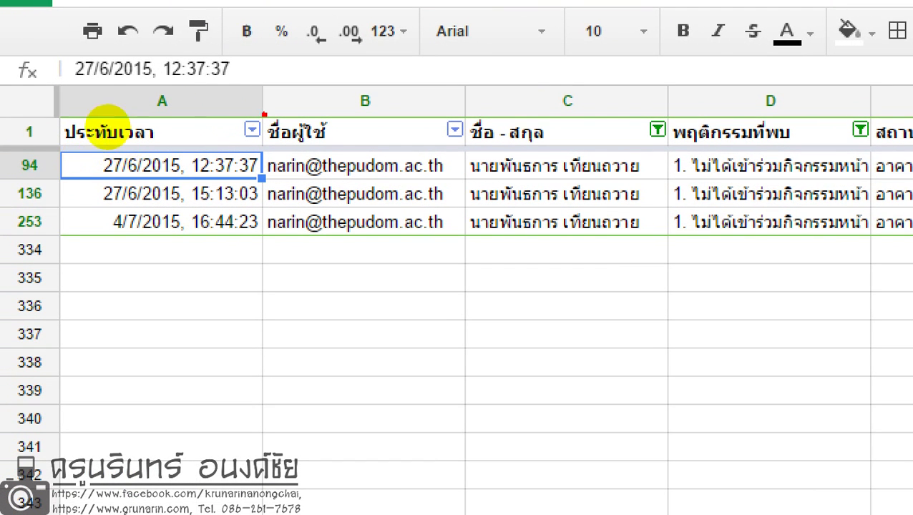
left_click_drag(133, 135, 28, 205)
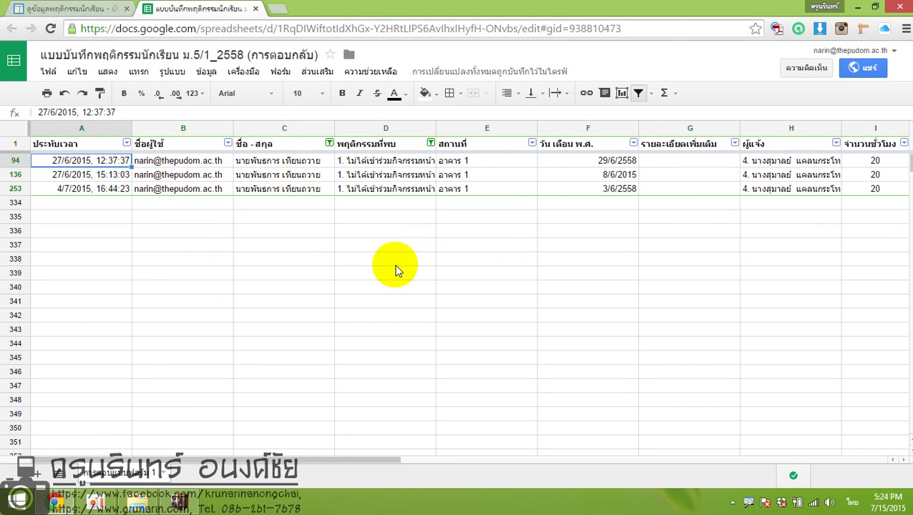
key("Down")
key("Down")
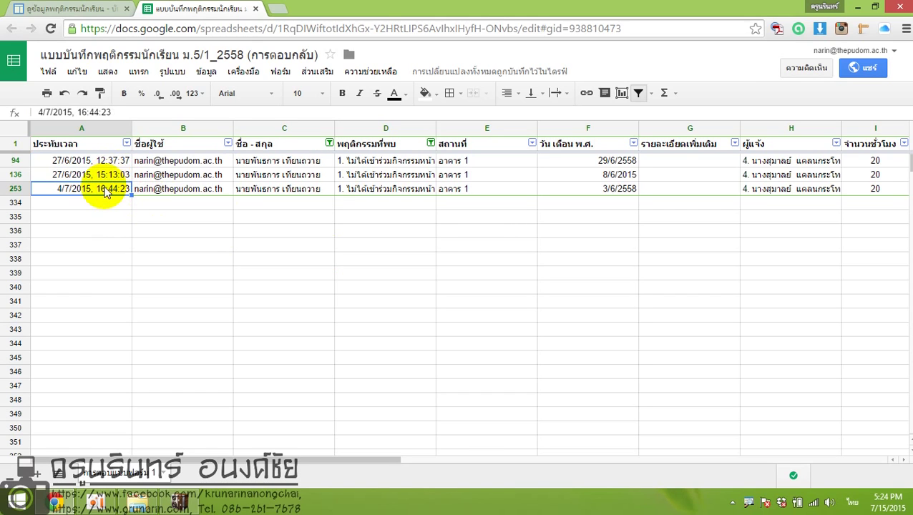
left_click(209, 243)
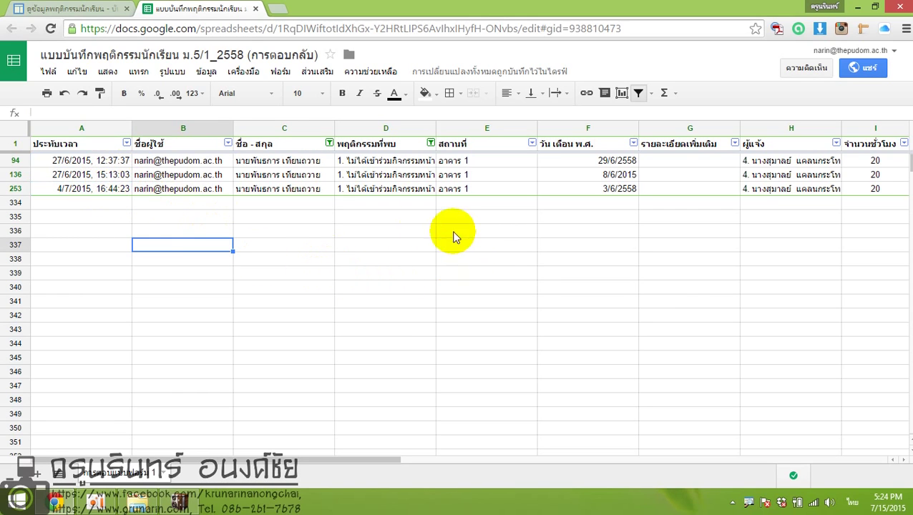
left_click(77, 190)
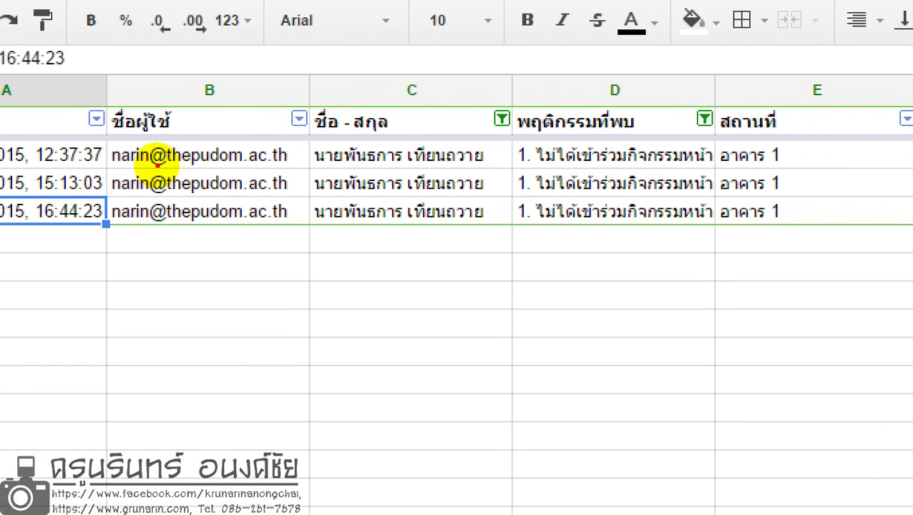
mouse_move(297, 106)
left_mouse_down()
mouse_move(71, 112)
mouse_move(244, 266)
mouse_move(313, 127)
mouse_move(297, 78)
left_mouse_up()
mouse_move(412, 446)
left_mouse_down()
mouse_move(356, 391)
mouse_move(242, 245)
mouse_move(266, 249)
left_mouse_up()
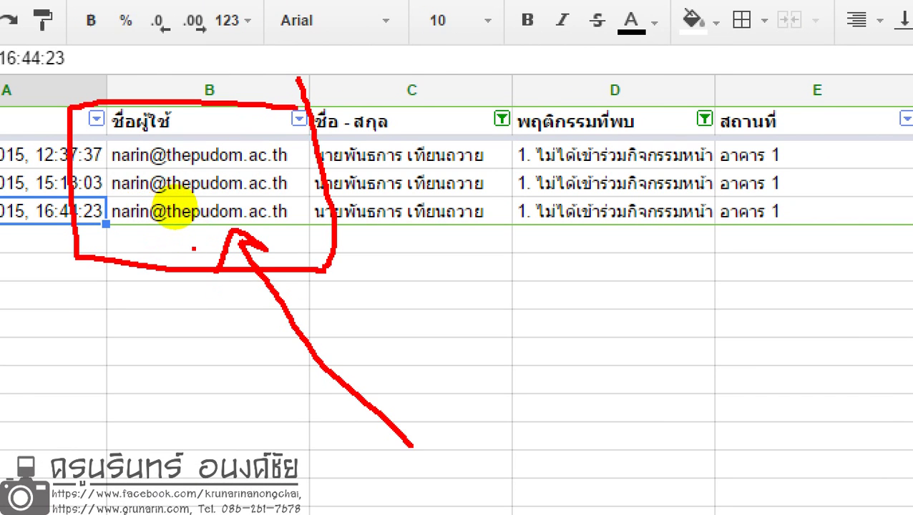
key("Escape")
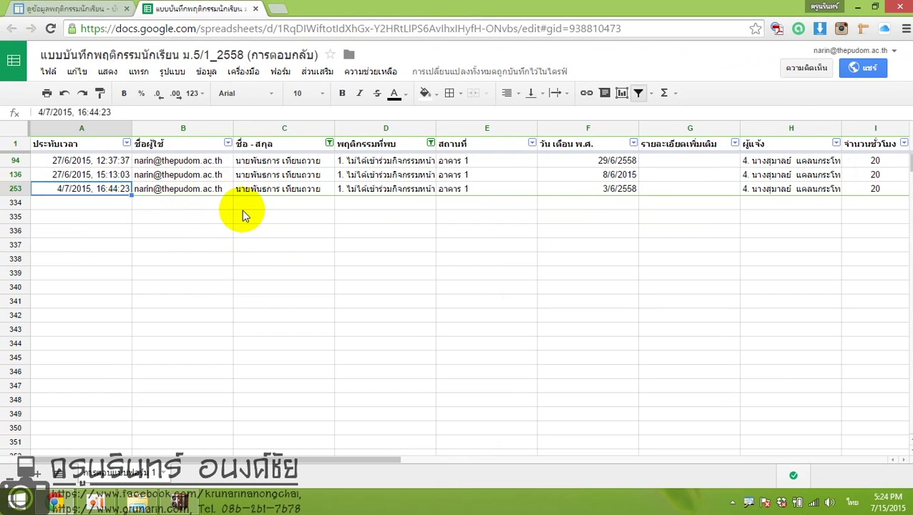
left_click(254, 256)
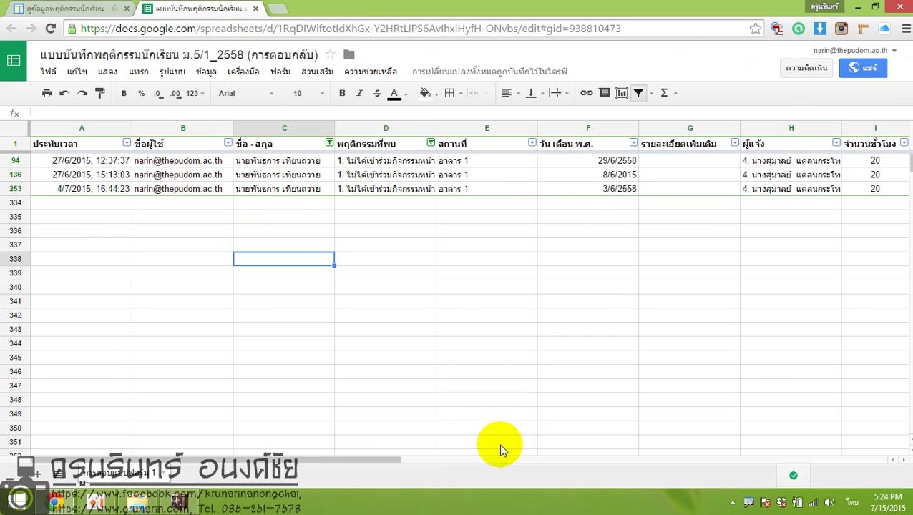
left_click_drag(387, 459, 435, 459)
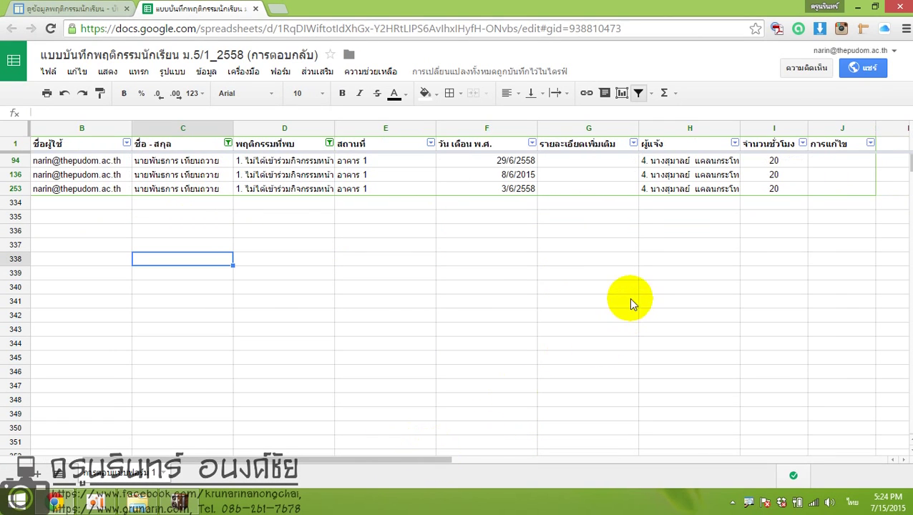
left_click_drag(230, 459, 139, 458)
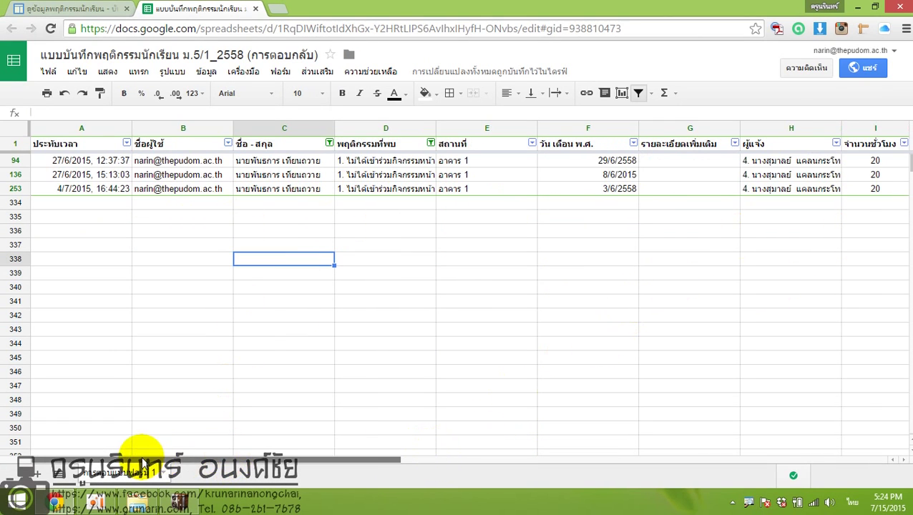
- Include every behaviour value again to show all of the student's records
left_click(430, 143)
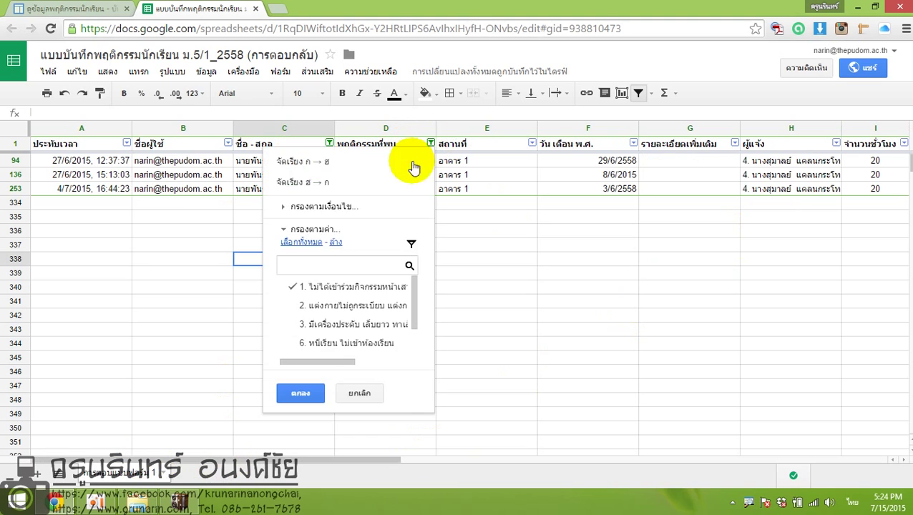
left_click(302, 242)
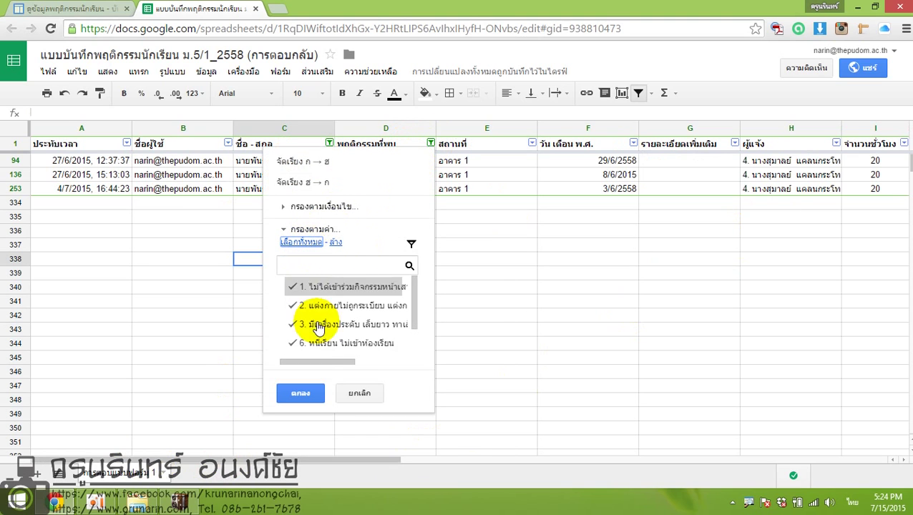
left_click(310, 393)
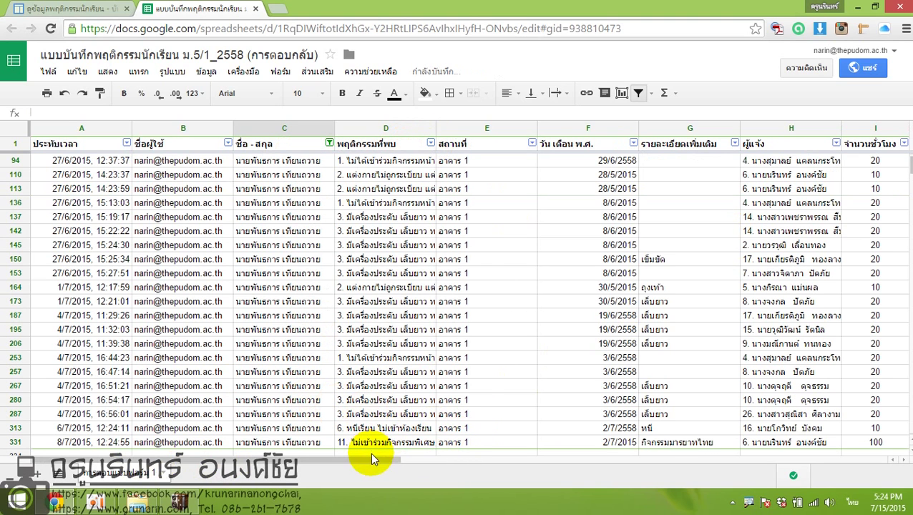
- Select the whole hours column I to display its total of 630
left_click_drag(412, 463, 536, 463)
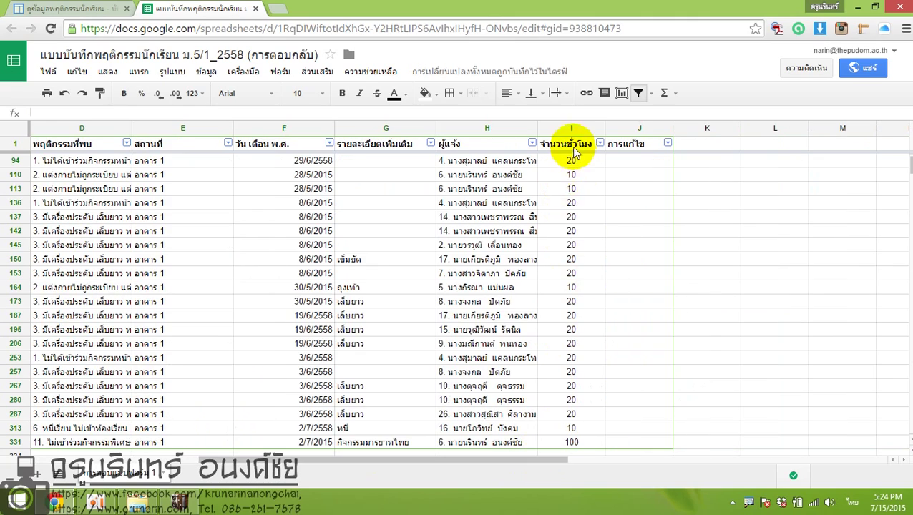
left_click(577, 231)
scroll(581, 232, "up", 2)
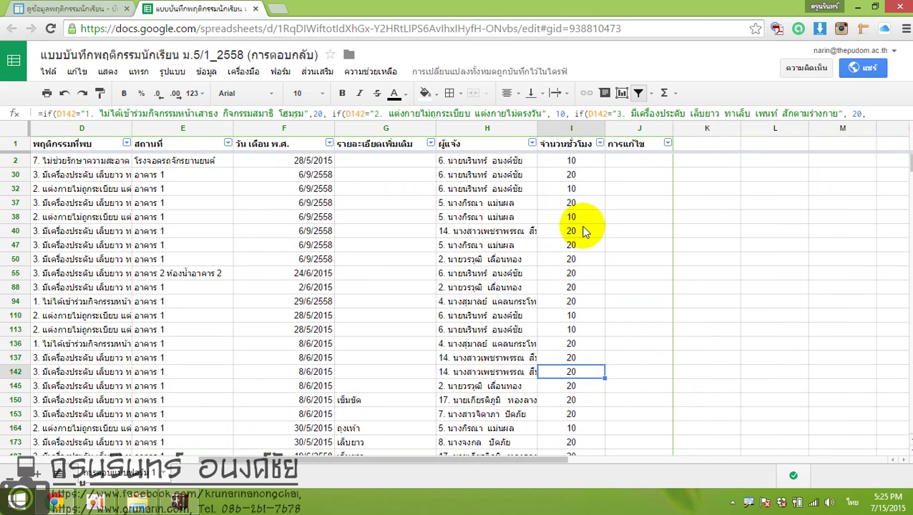
scroll(583, 234, "up", 3)
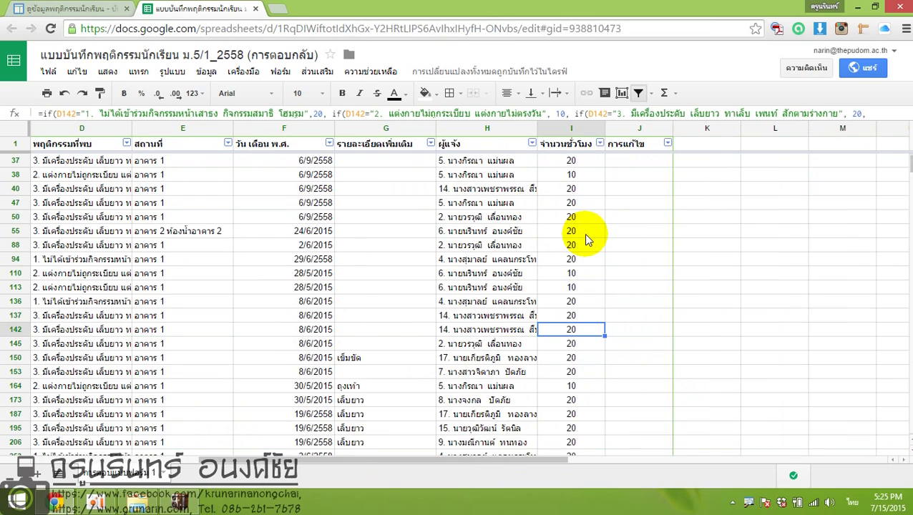
left_click(562, 130)
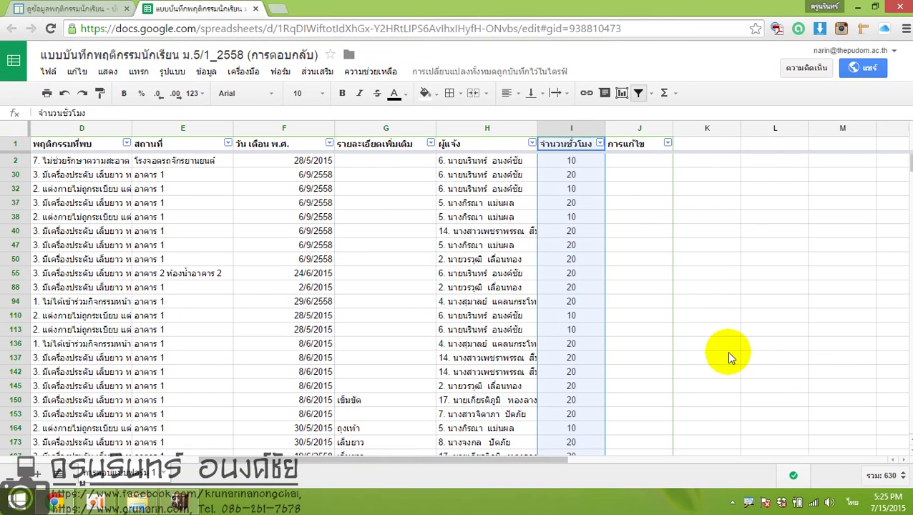
- Enter a placeholder test entry in cell J2 of the edits column
left_click(648, 274)
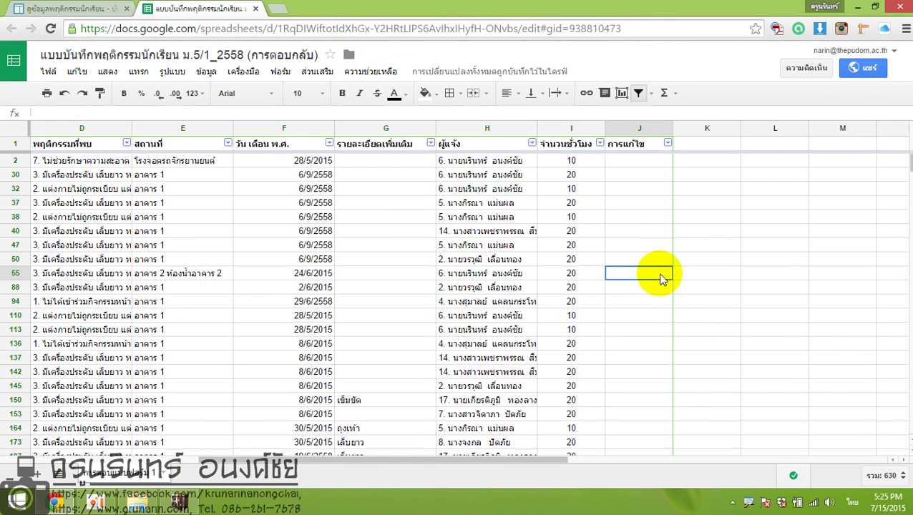
left_click(620, 164)
type("แก้ไขแล้")
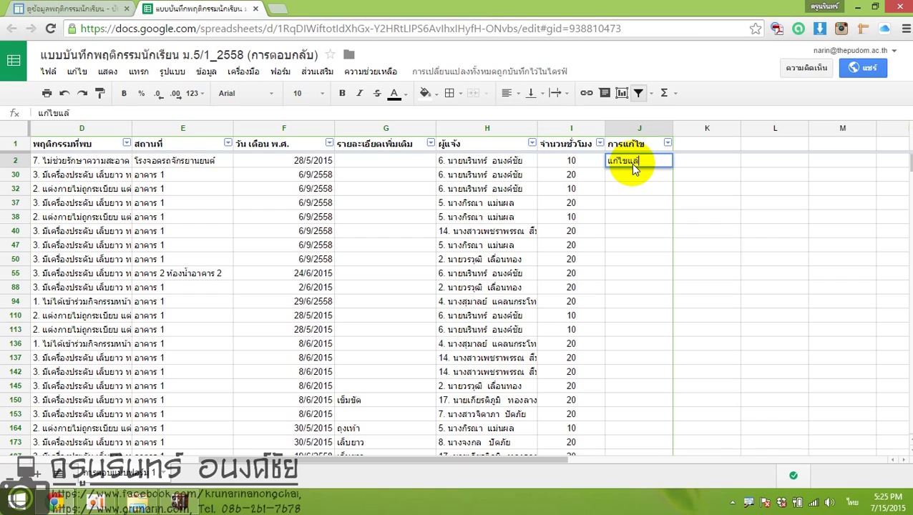
key("Return")
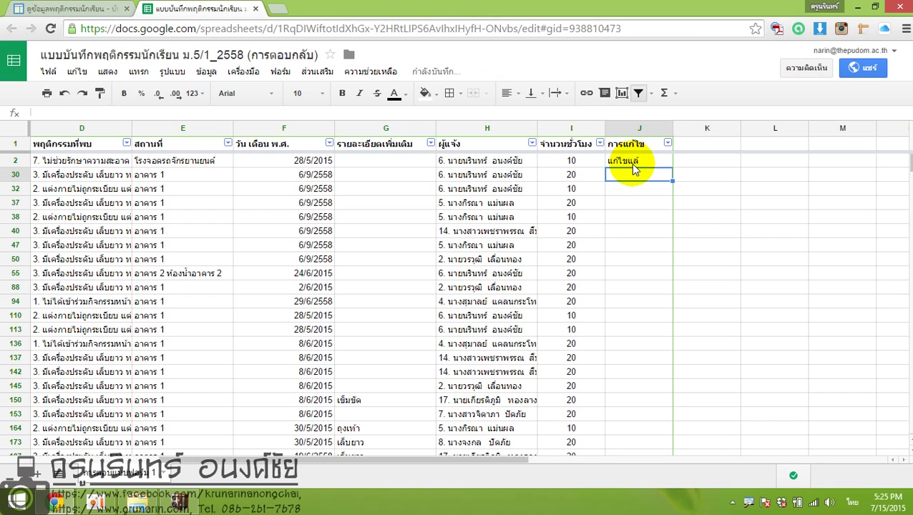
- Replace J2's text with the test entry 'กดหกดหกด' and open column J's filter list
double_click(631, 163)
left_click_drag(648, 162, 605, 162)
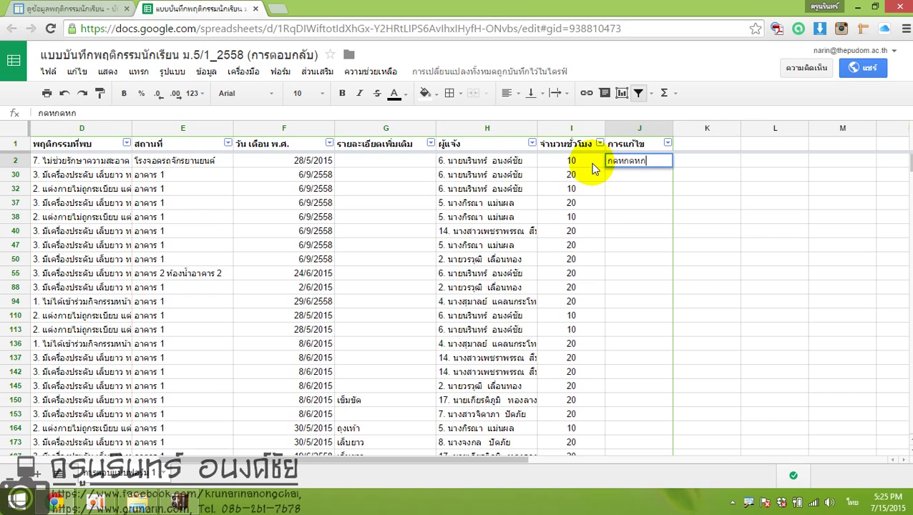
type("กด")
key("Return")
left_click(639, 162)
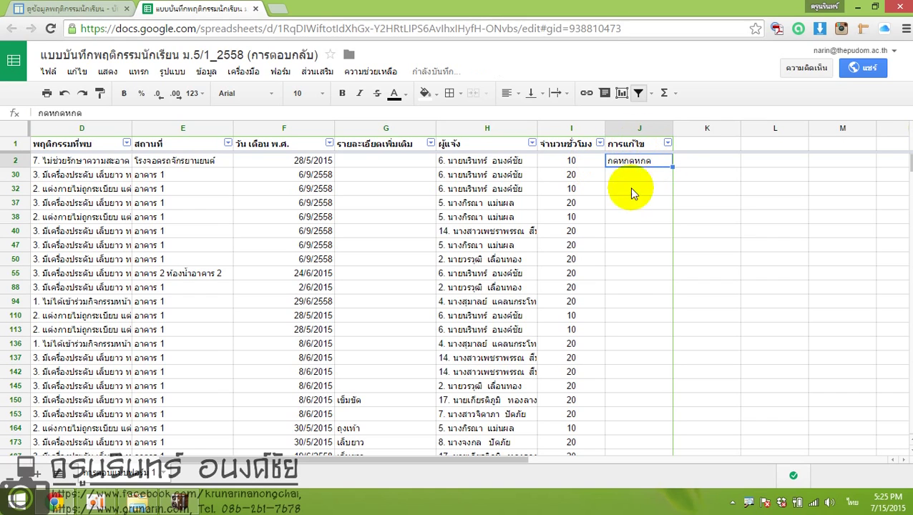
left_click(667, 144)
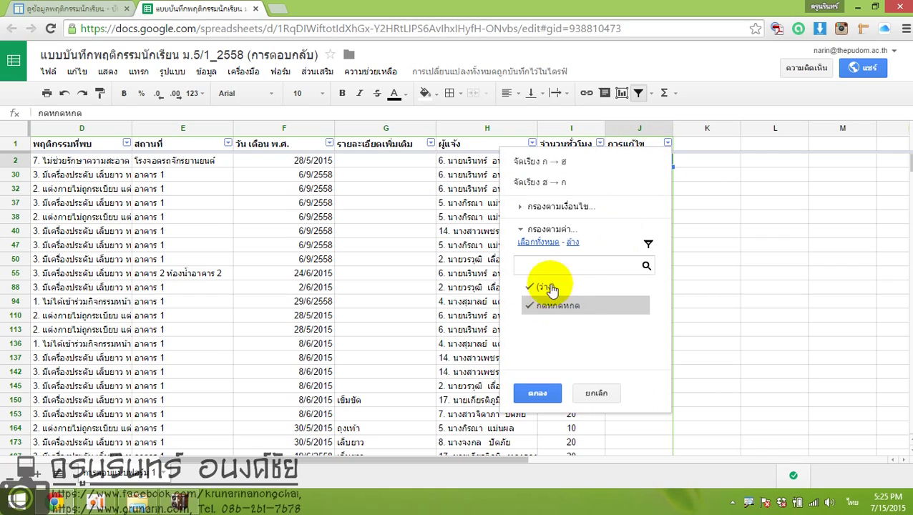
- Filter the edits column to show only blank (ว่าง) entries
left_click(667, 144)
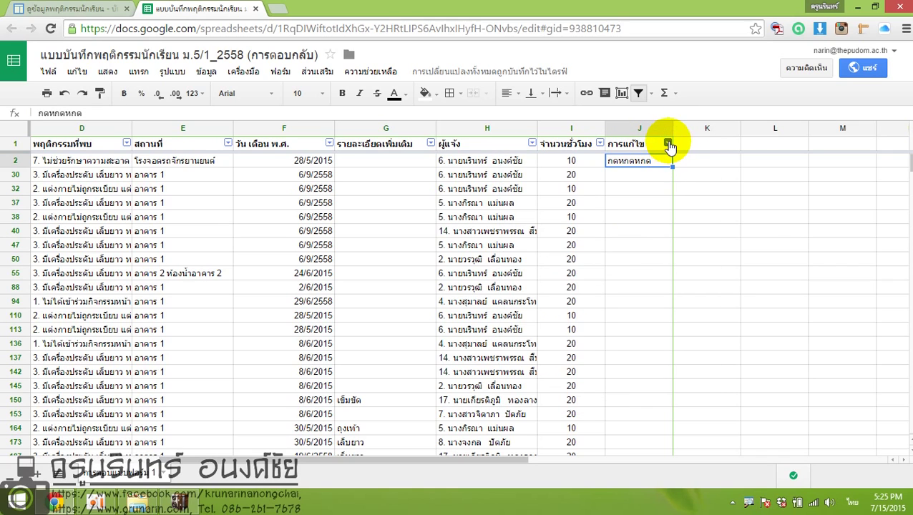
left_click(667, 144)
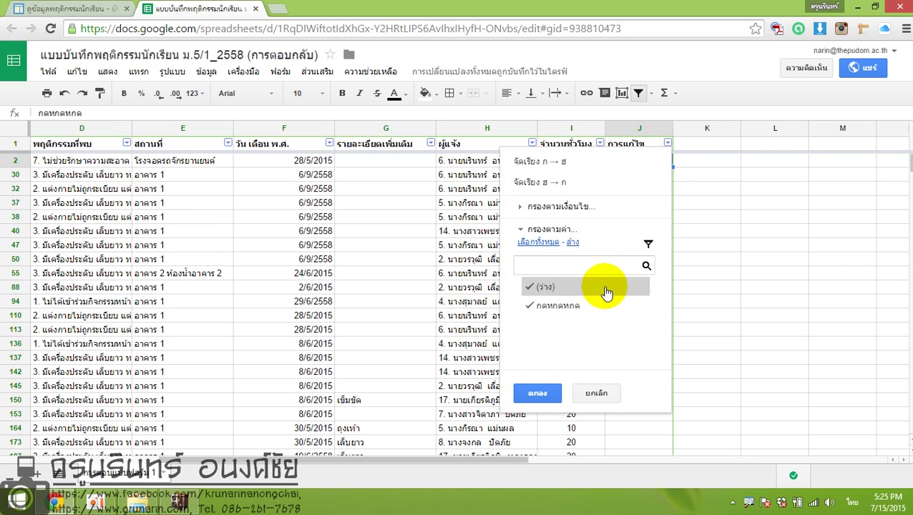
left_click(573, 242)
left_click(546, 288)
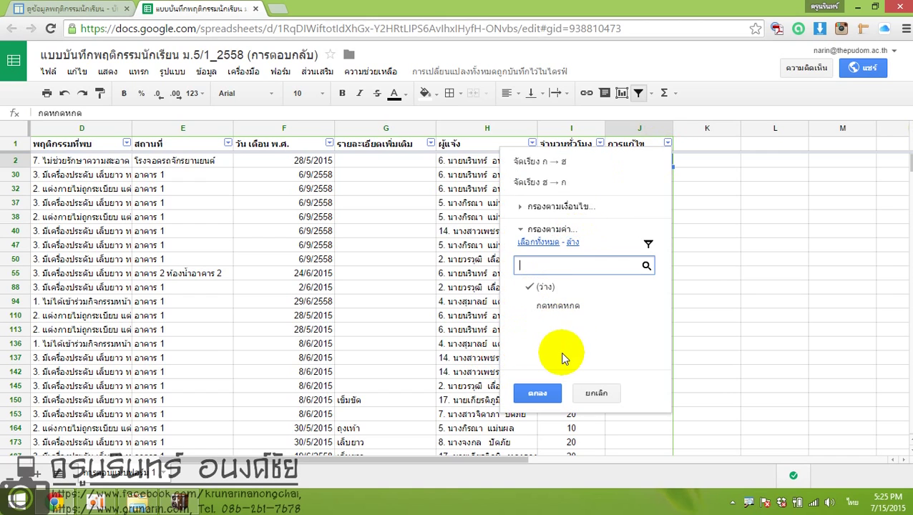
left_click(544, 393)
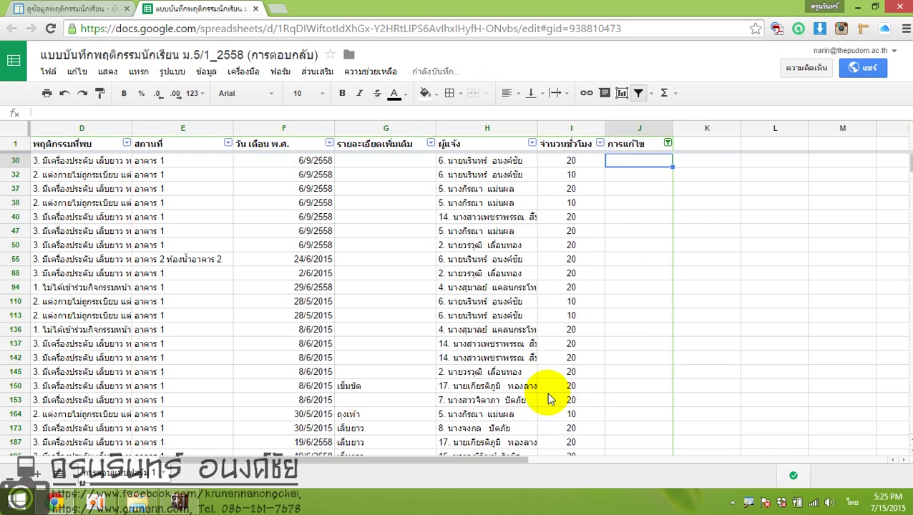
- Check the hours column total of 620, then switch the sheet's filter off
left_click(572, 127)
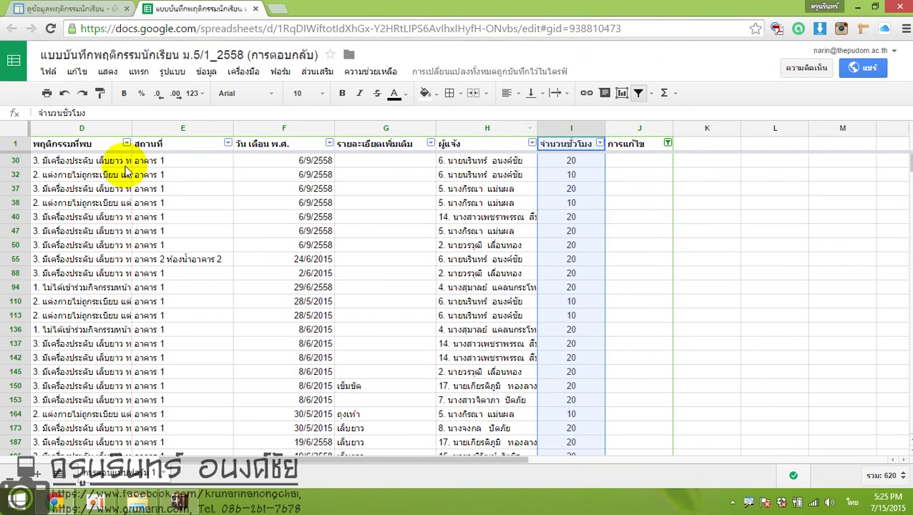
left_click(639, 99)
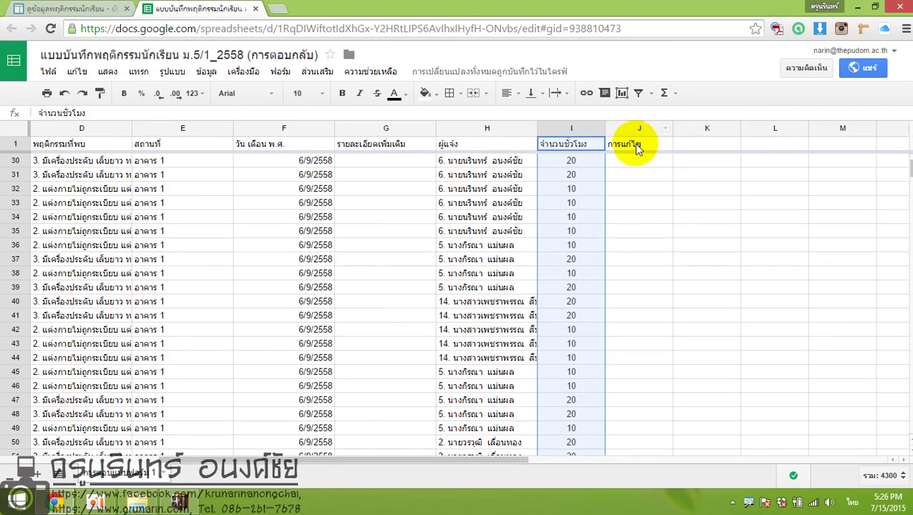
left_click(633, 304)
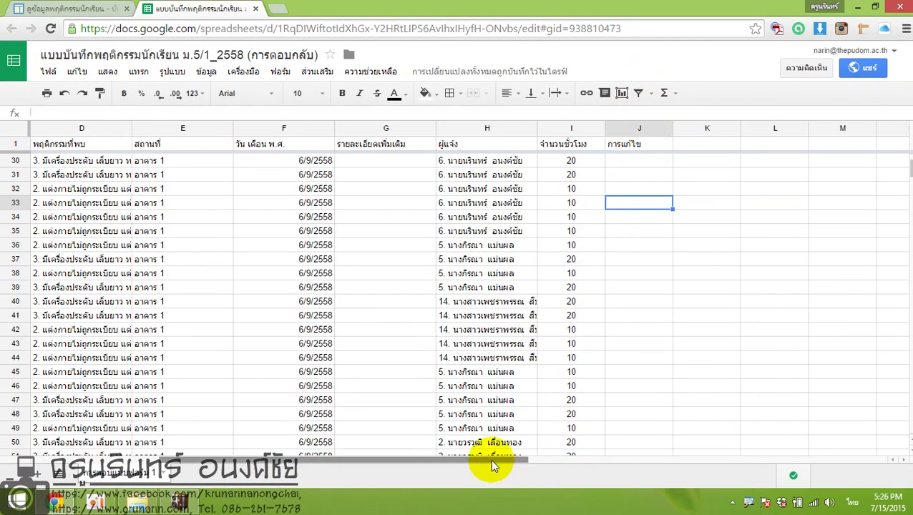
- Turn the filter back on and filter the name column to a single student
left_click_drag(490, 460, 322, 461)
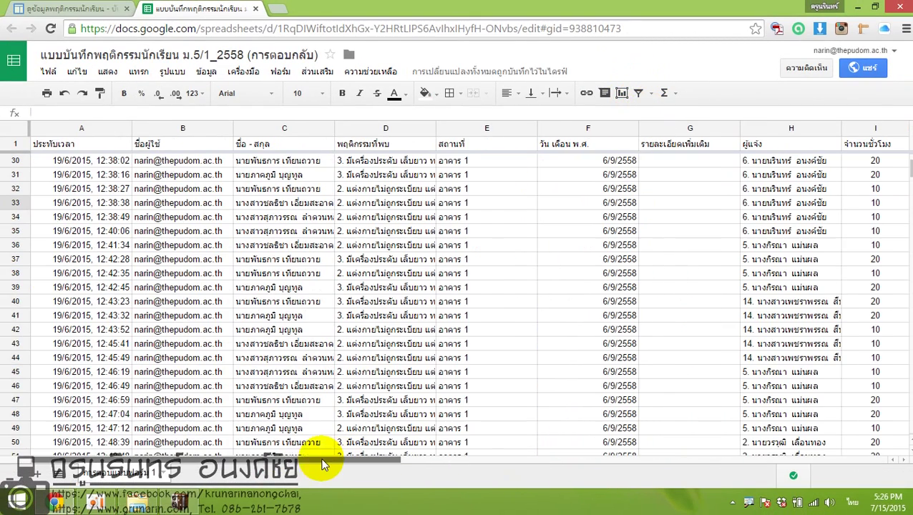
left_click(638, 96)
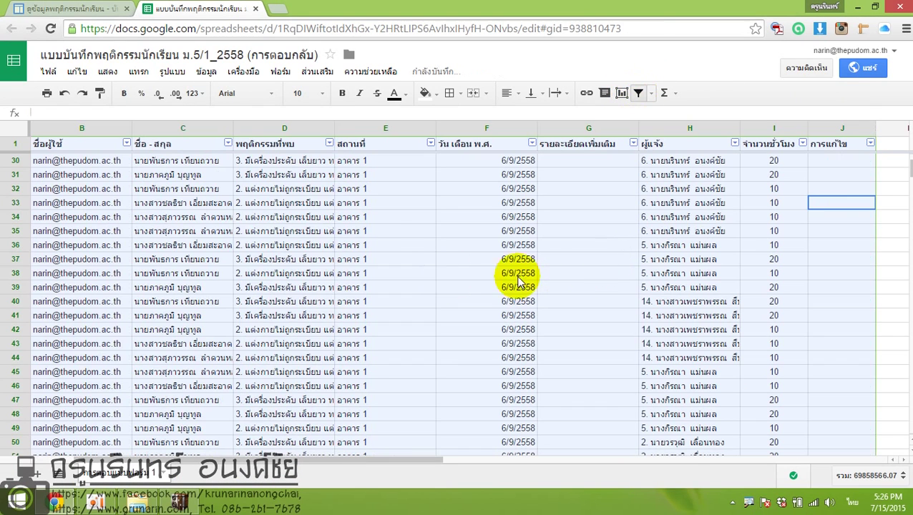
left_click(226, 143)
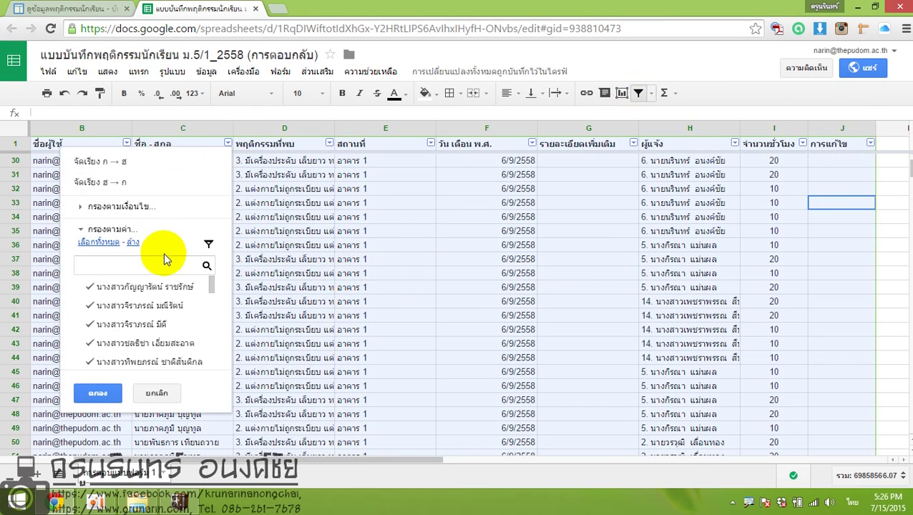
left_click(133, 243)
left_click(125, 344)
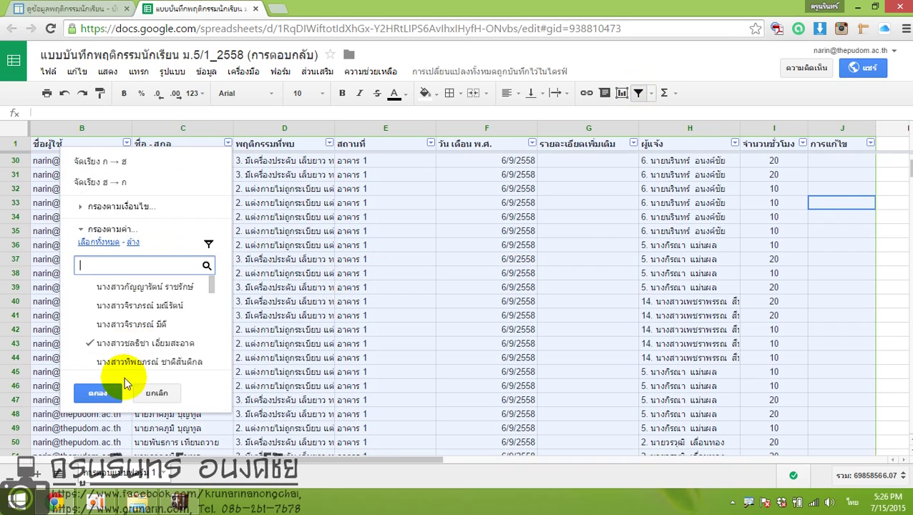
left_click(107, 394)
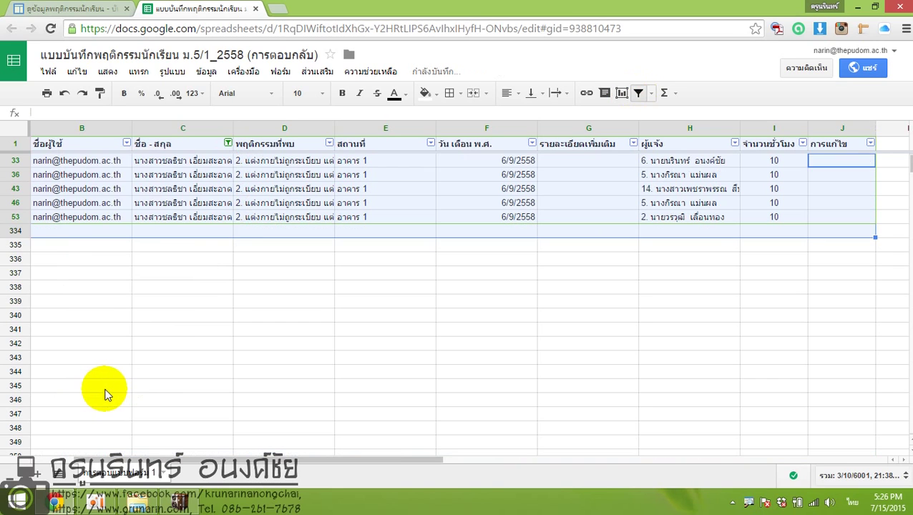
- Select the hours column to see the student's six records total 60 hours
left_click(310, 342)
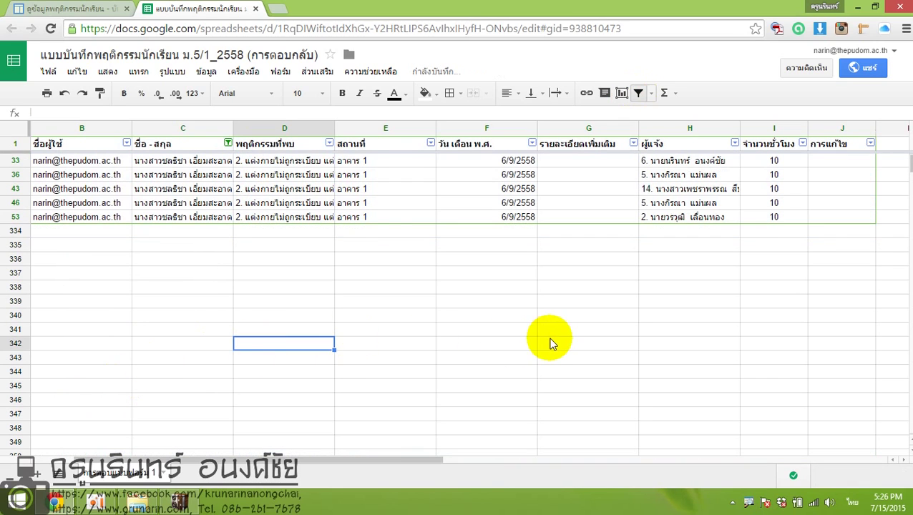
left_click(764, 129)
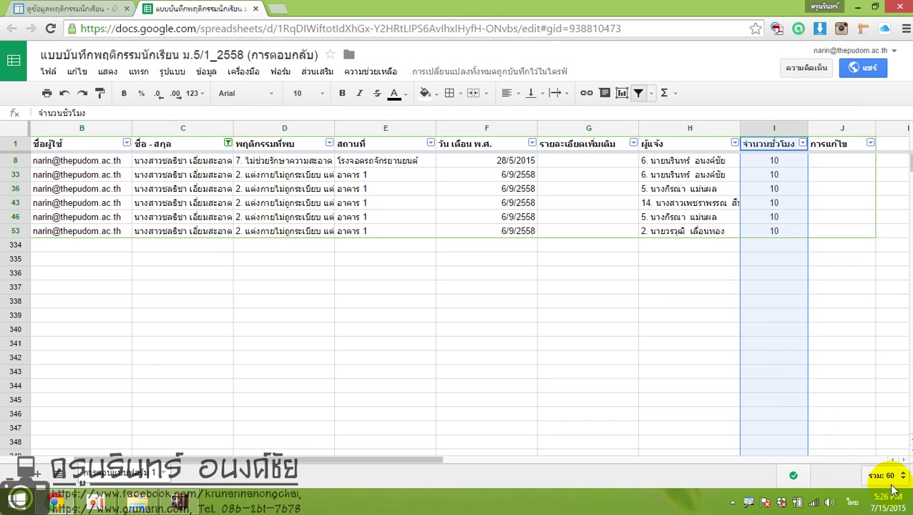
left_click(870, 144)
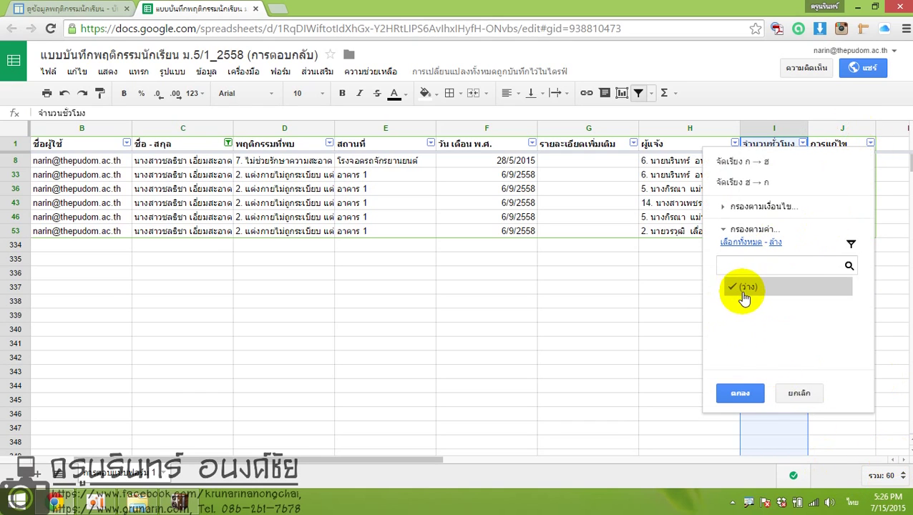
left_click(795, 394)
left_click(703, 330)
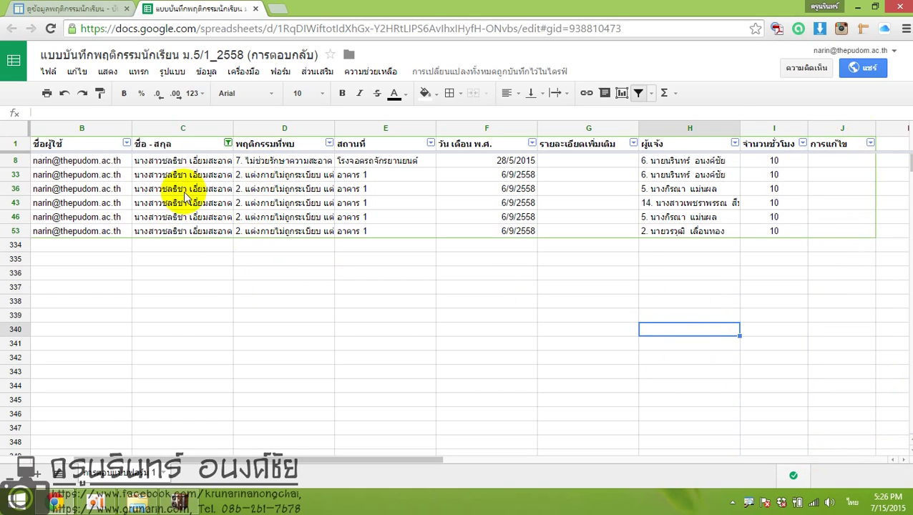
left_click_drag(259, 180, 259, 231)
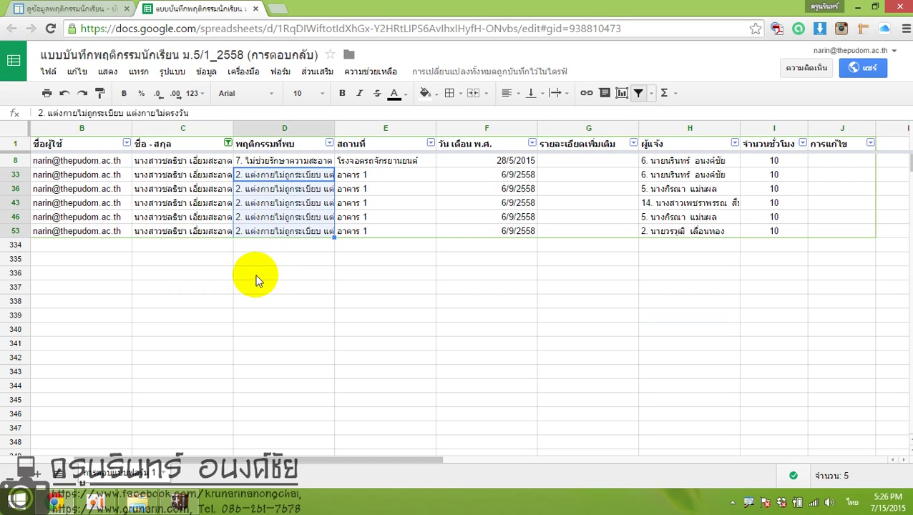
left_click(259, 162)
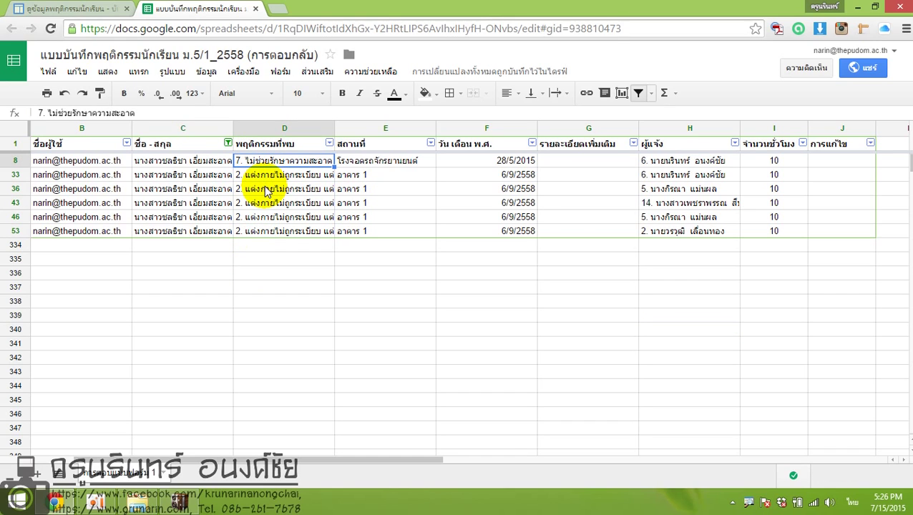
left_click(326, 299)
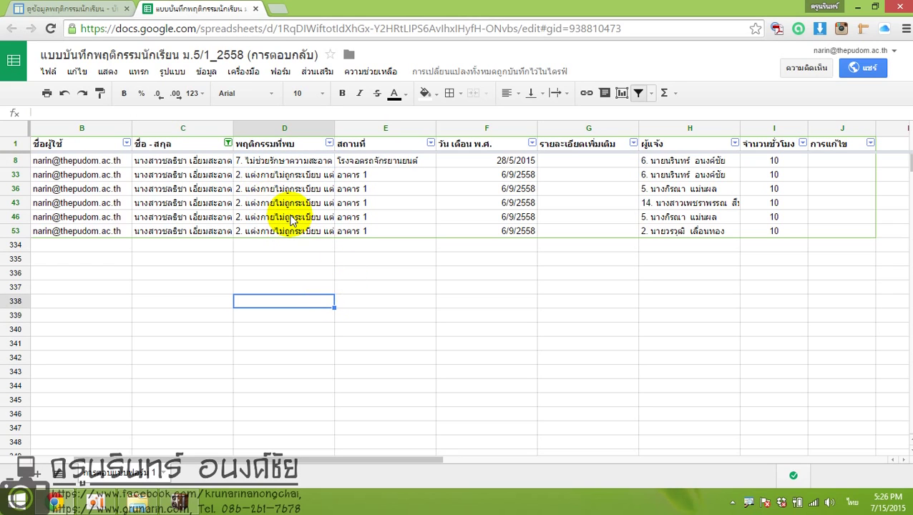
left_click_drag(410, 459, 311, 459)
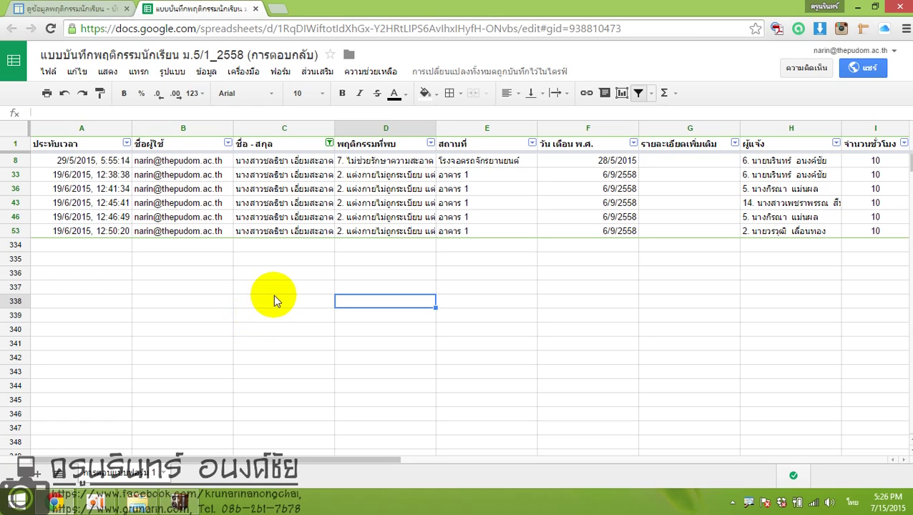
left_click(95, 503)
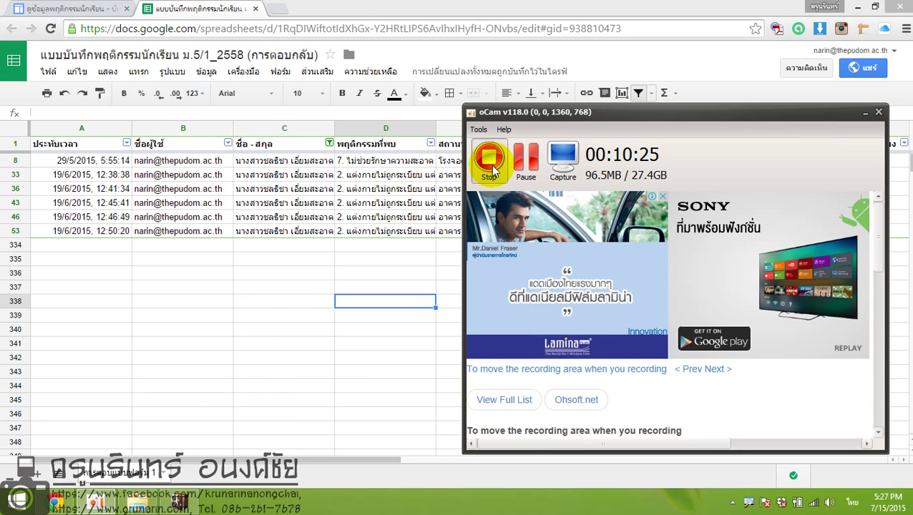